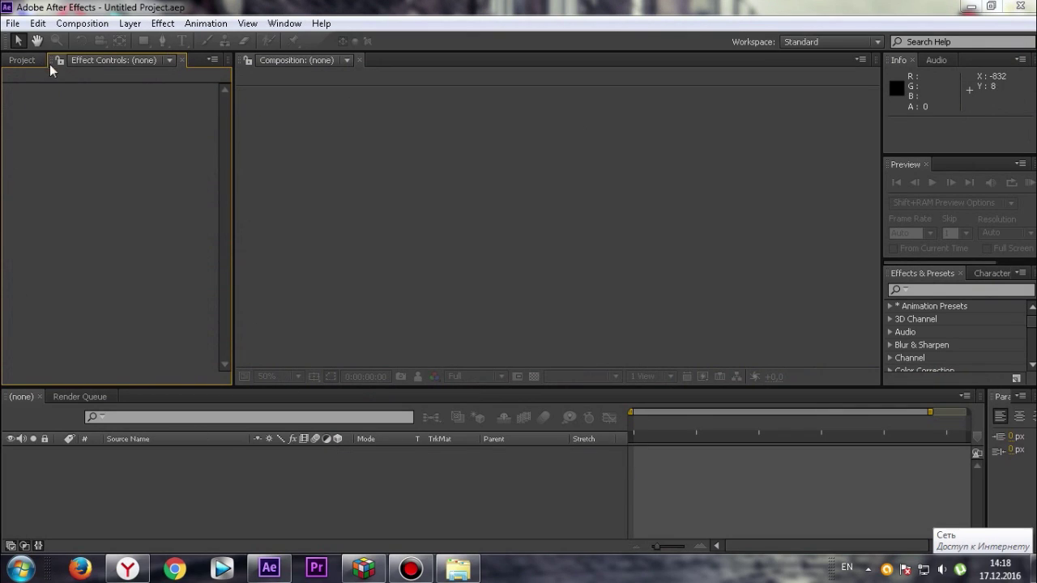
- Switch the left panel from Effect Controls to the empty Project panel
left_click(22, 61)
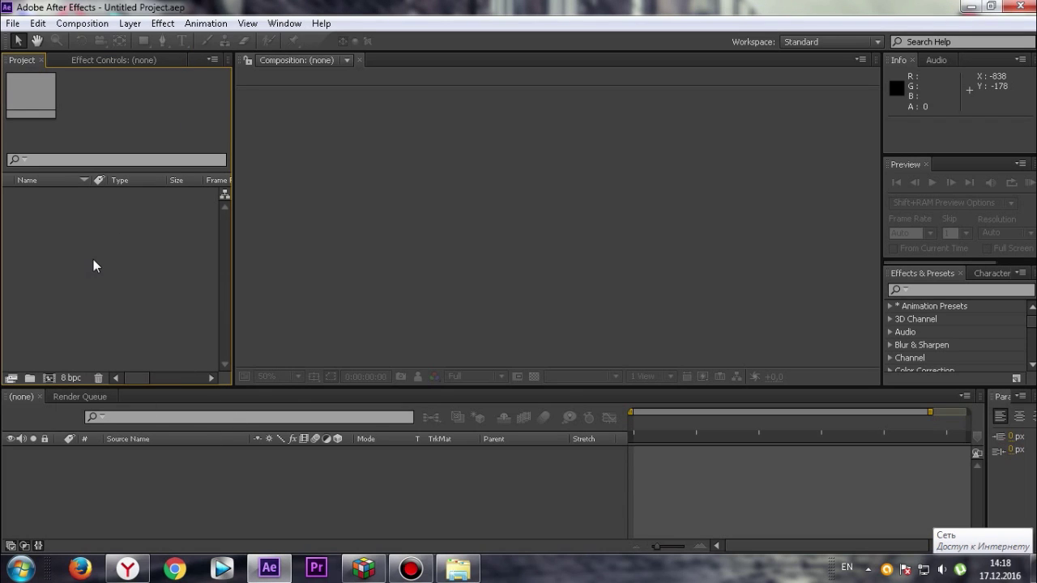
- Import Naruto_Shippuuden_476_RUS.mp4 from Explorer and build a same-named composition from it
left_click(455, 567)
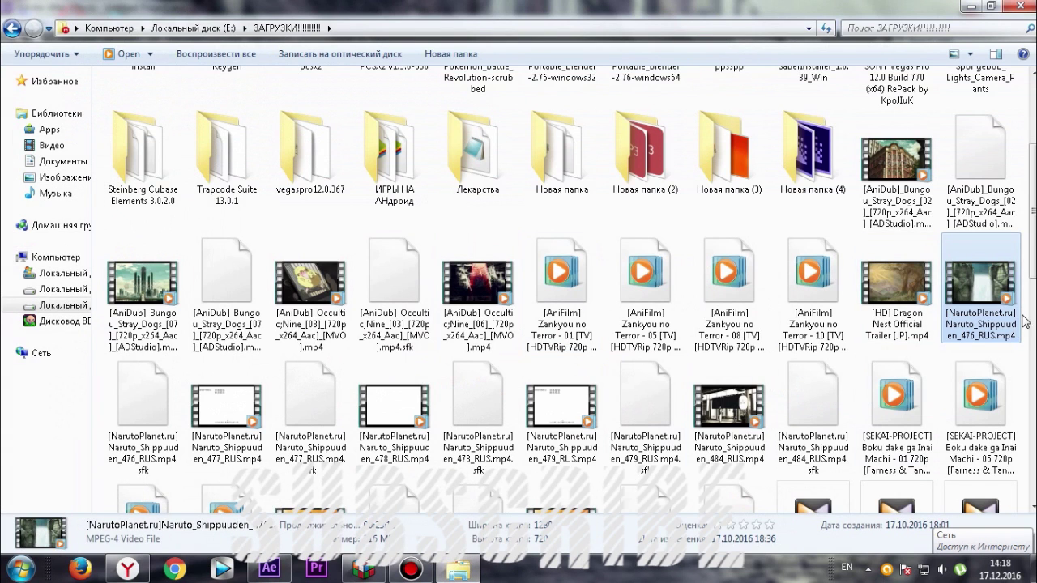
left_click_drag(1003, 328, 296, 574)
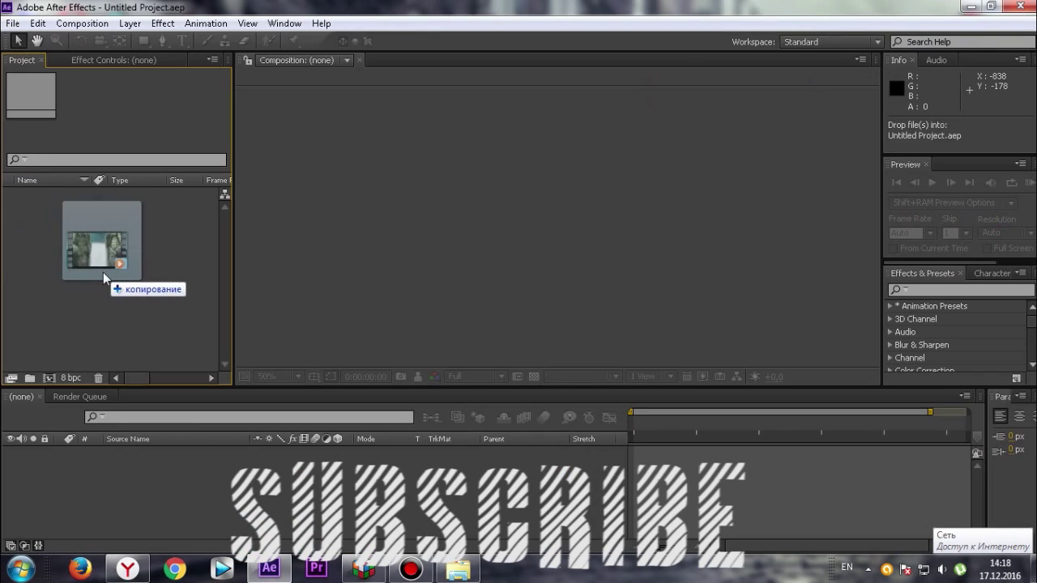
left_click_drag(296, 574, 103, 279)
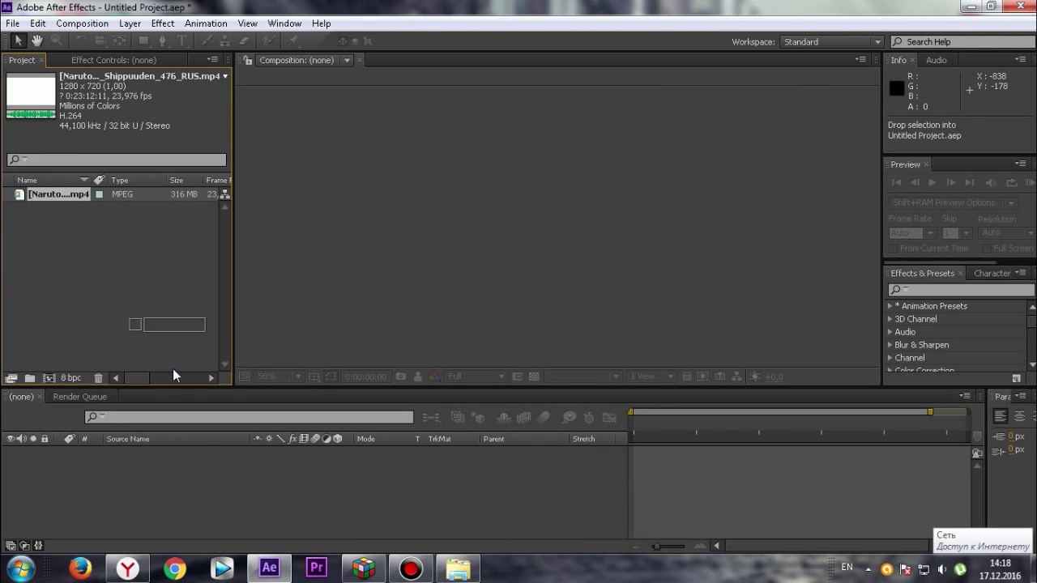
left_click_drag(35, 194, 183, 466)
- Trim the episode layer's in-point to 0:10:45:03 and preview the shots that follow
left_click(294, 486)
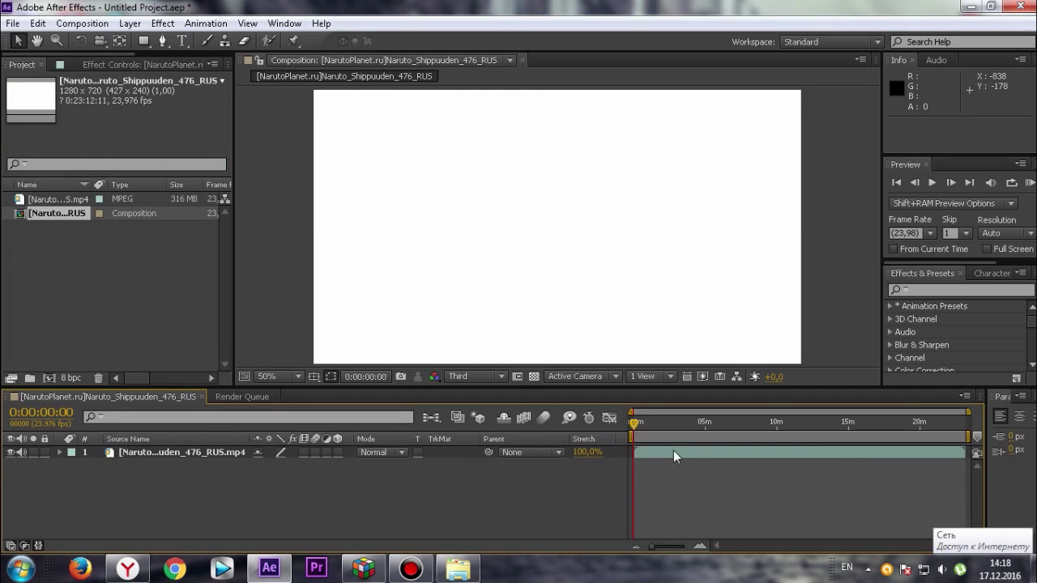
left_click(705, 439)
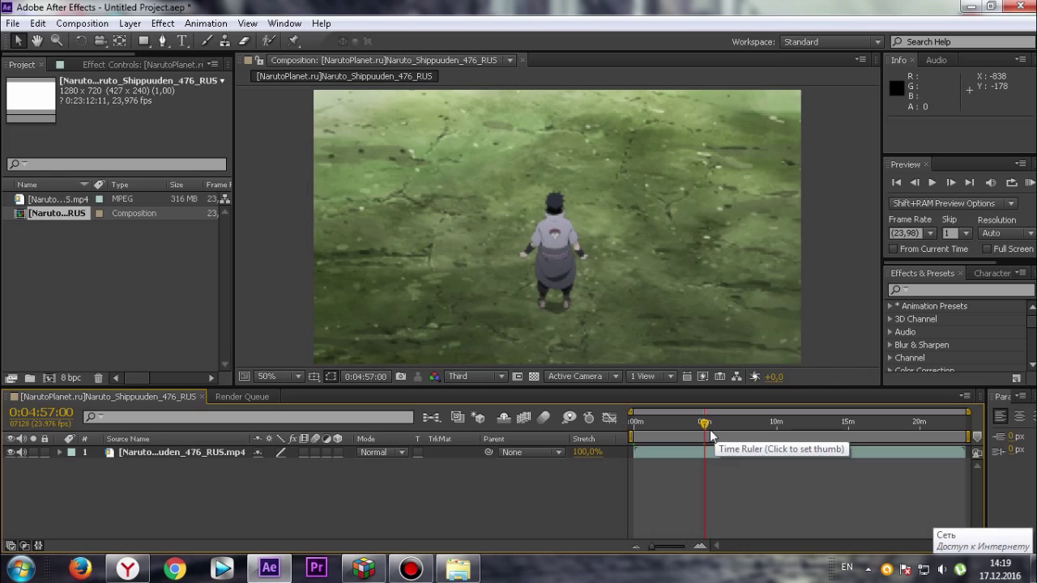
left_click(710, 429)
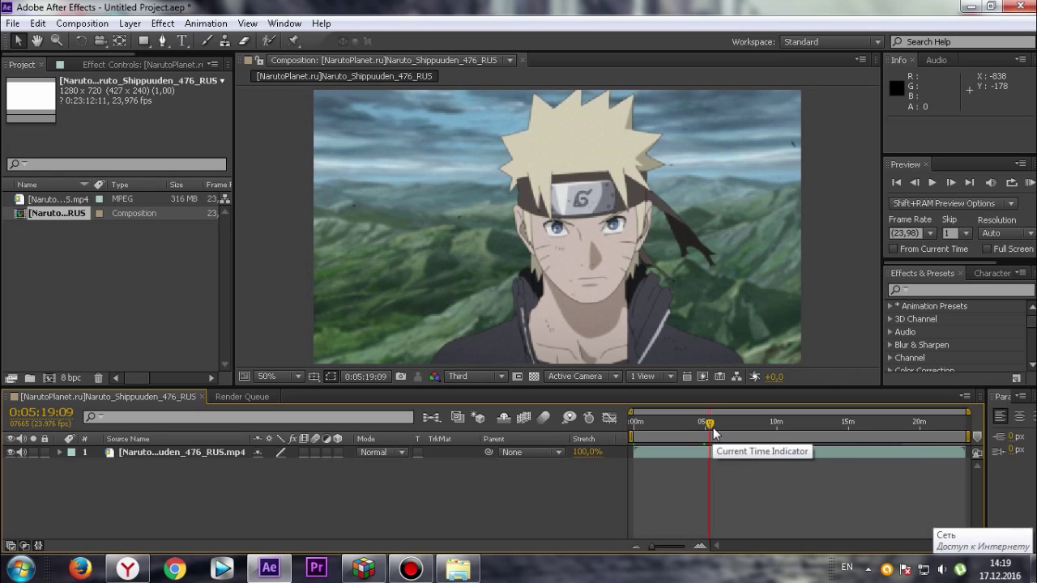
left_click(729, 435)
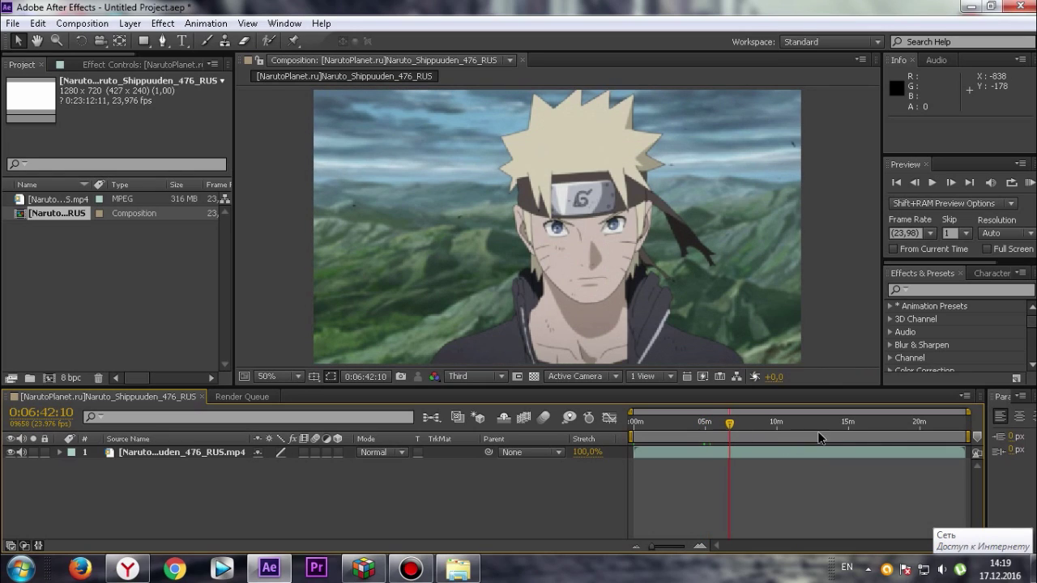
left_click(786, 436)
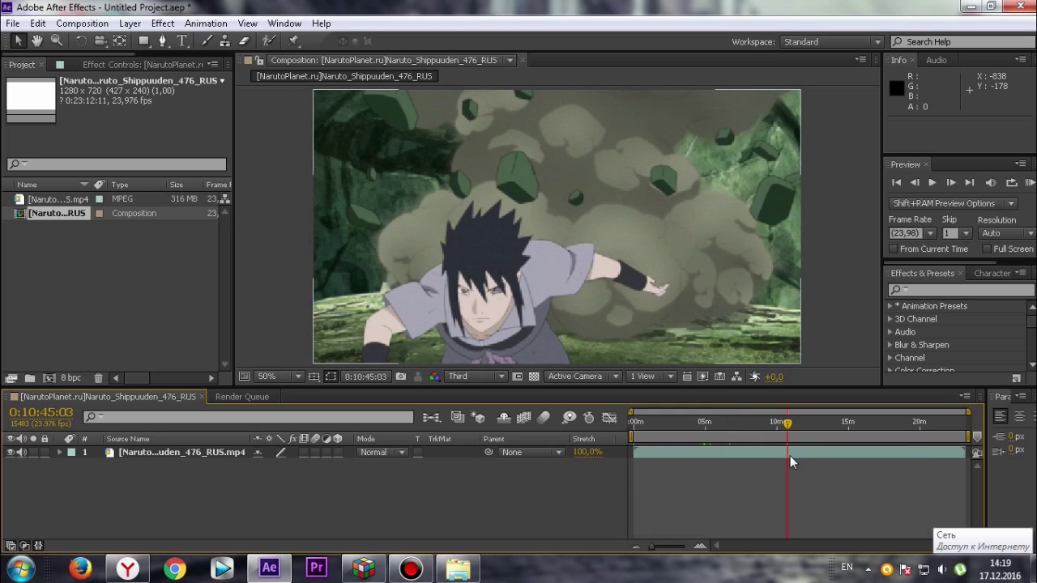
left_click(790, 457)
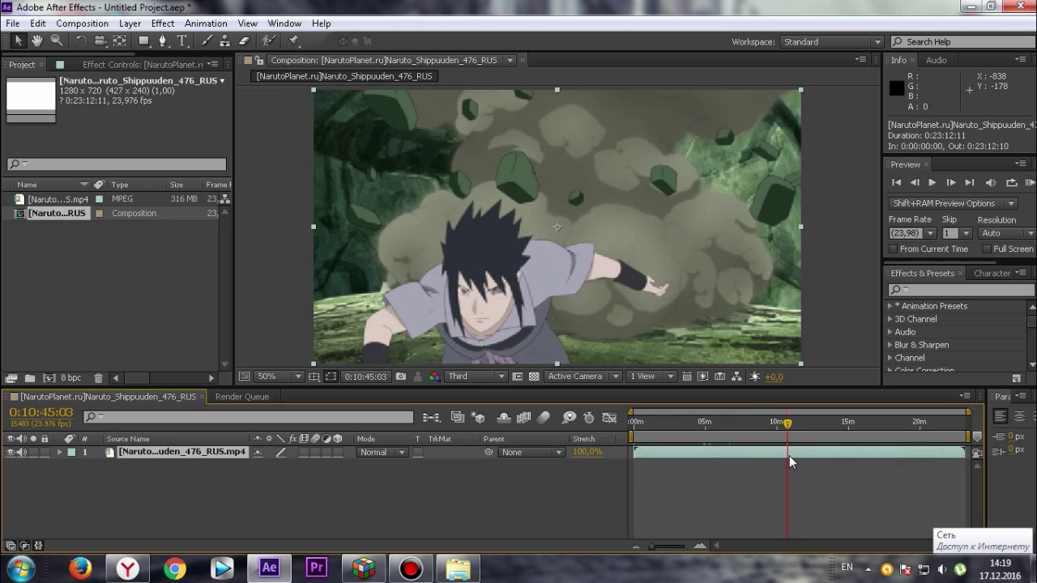
key("alt+bracketleft")
key("space")
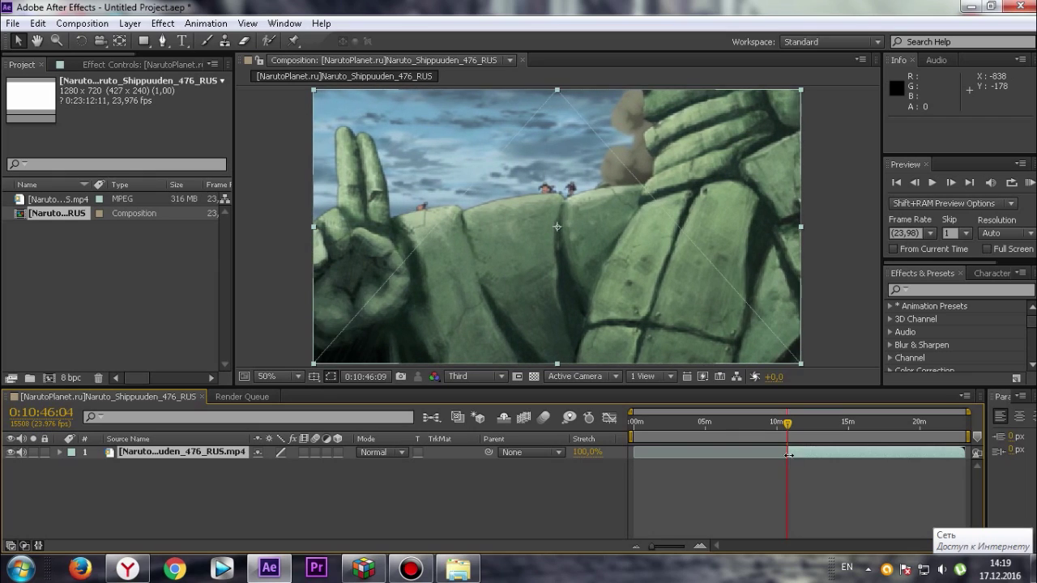
left_click_drag(792, 431, 794, 431)
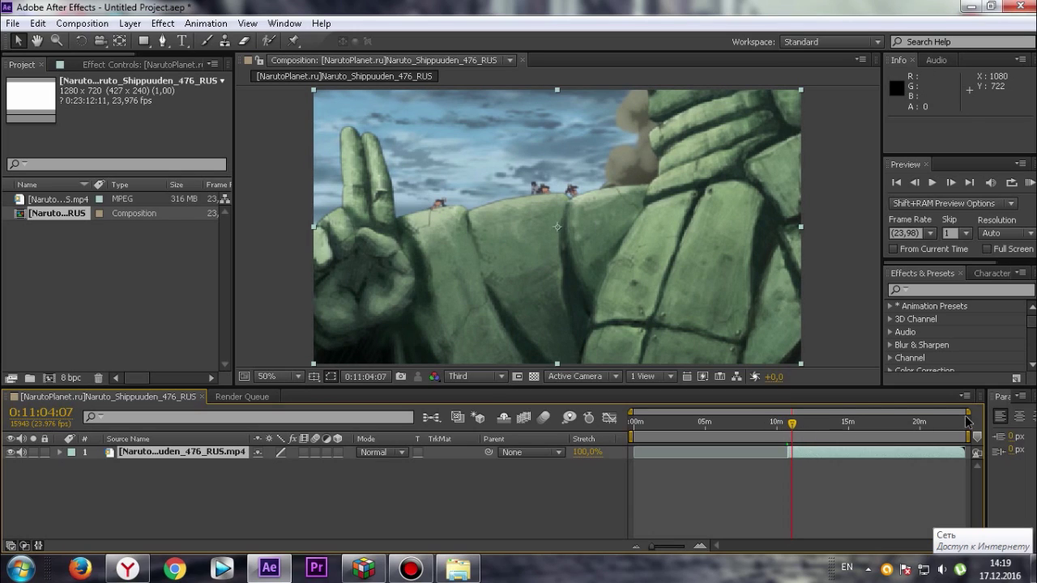
mouse_move(969, 413)
left_mouse_down()
mouse_move(696, 413)
mouse_move(817, 419)
left_mouse_up()
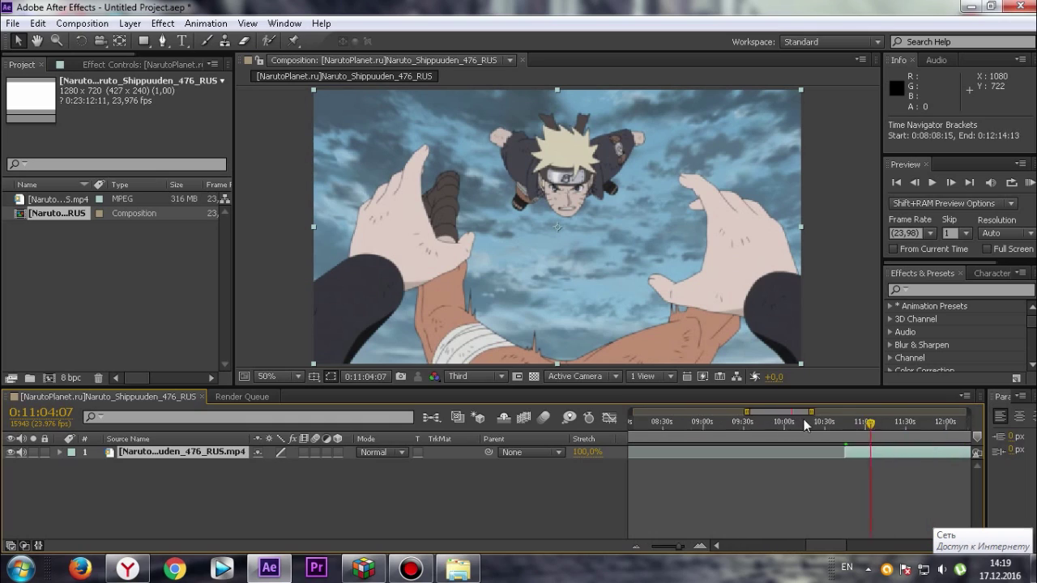
- Trim the layer's start again at frame 0:11:20:01
left_click_drag(710, 437, 723, 440)
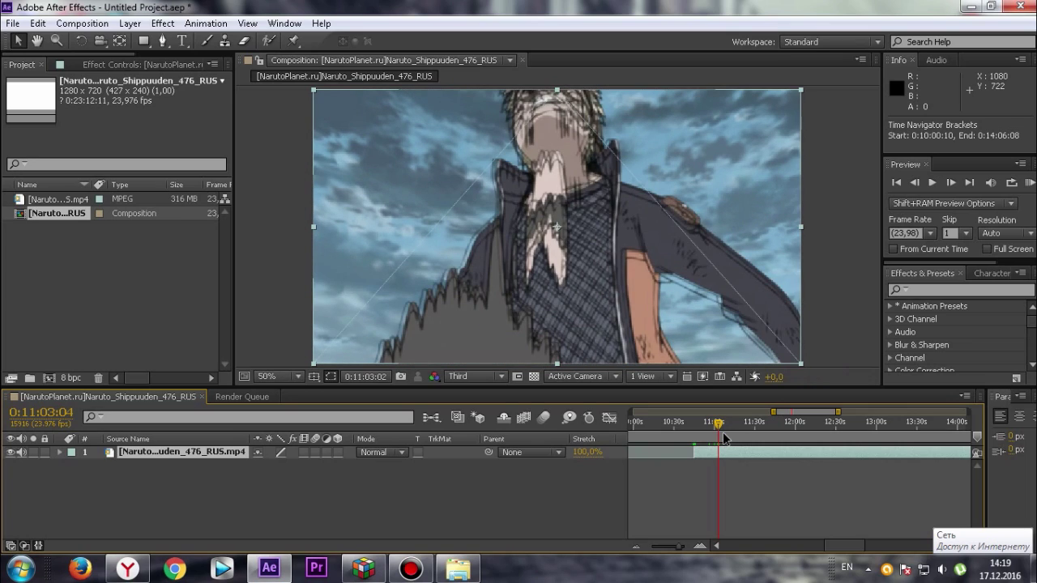
left_click(727, 435)
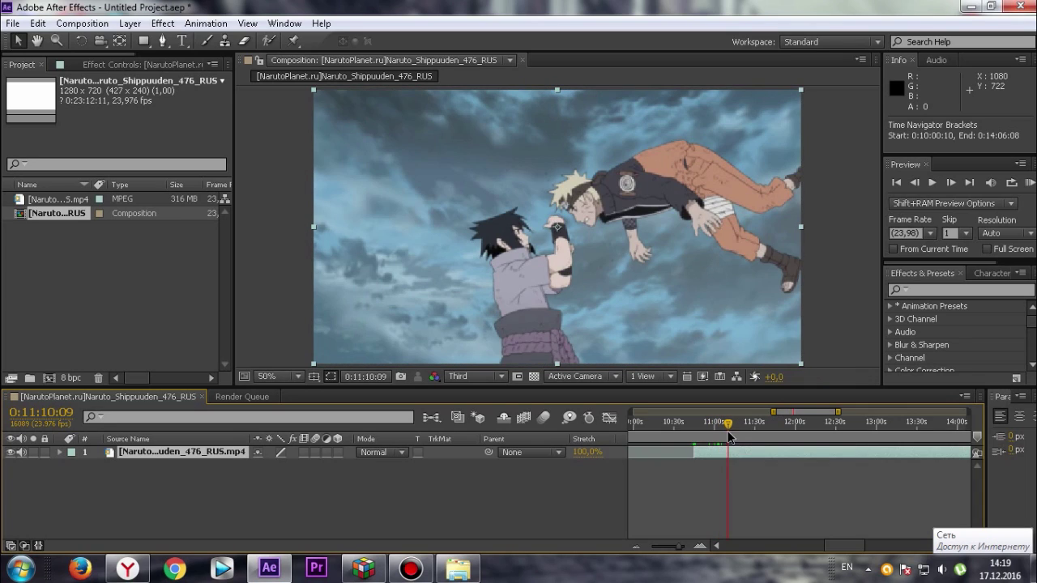
left_click(735, 439)
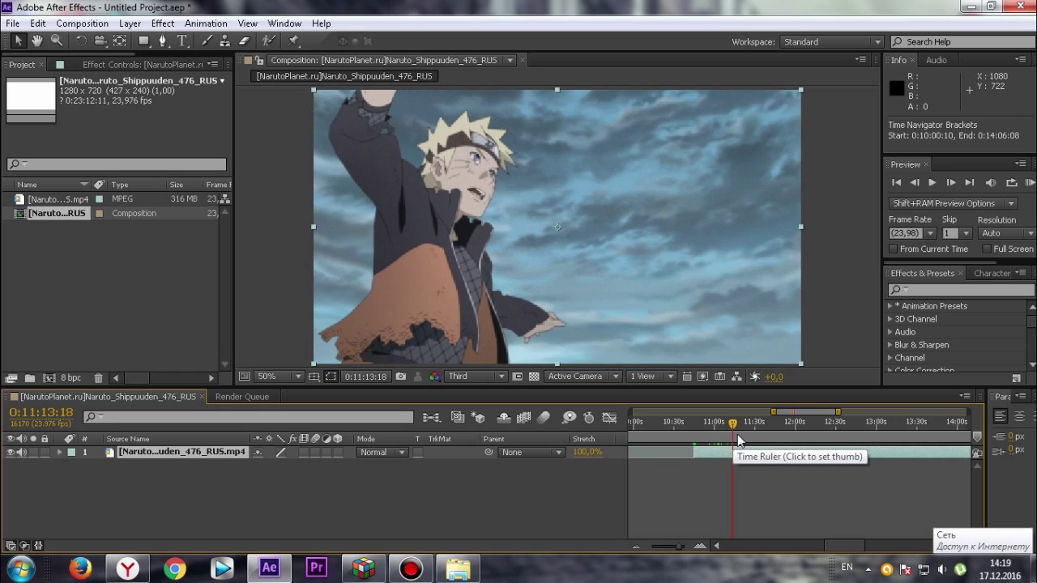
left_click(742, 438)
left_click(746, 438)
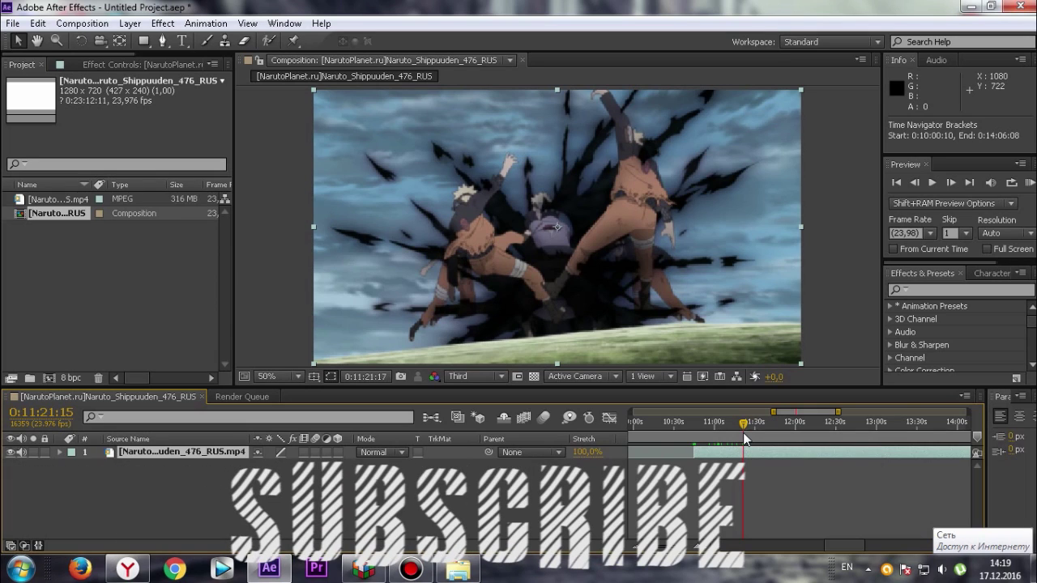
left_click(746, 438)
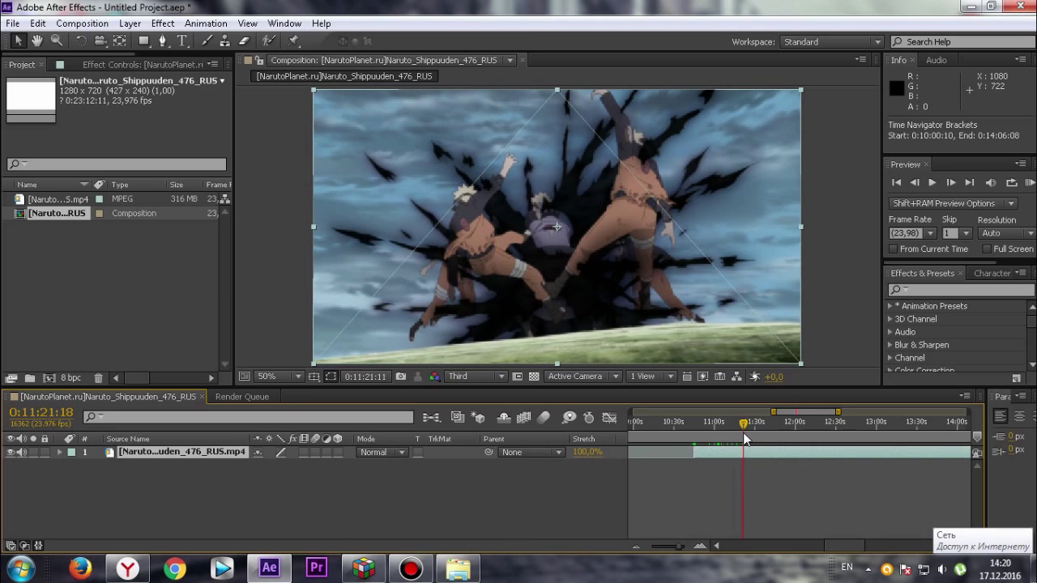
left_click(745, 438)
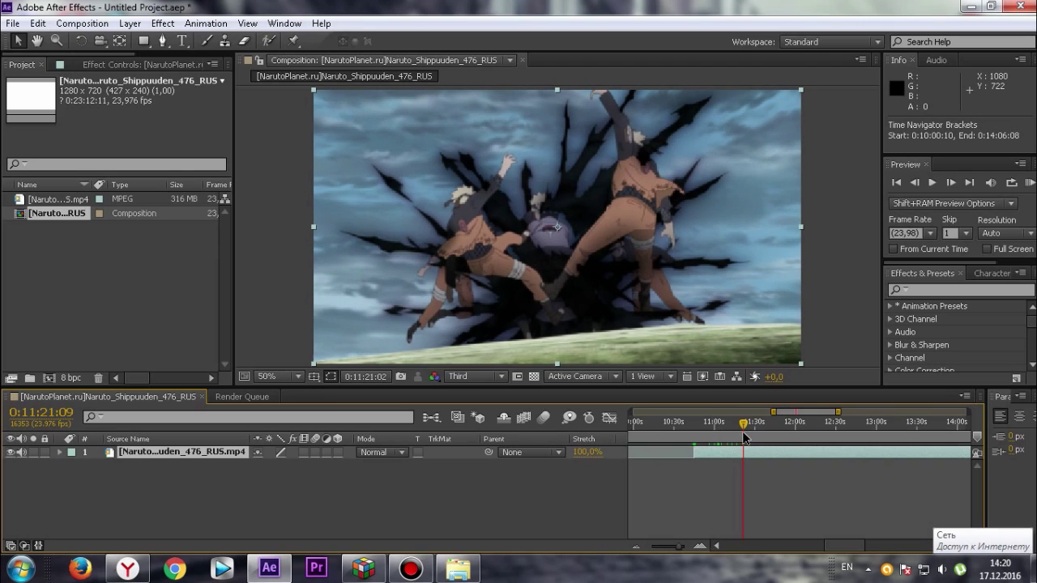
left_click(745, 439)
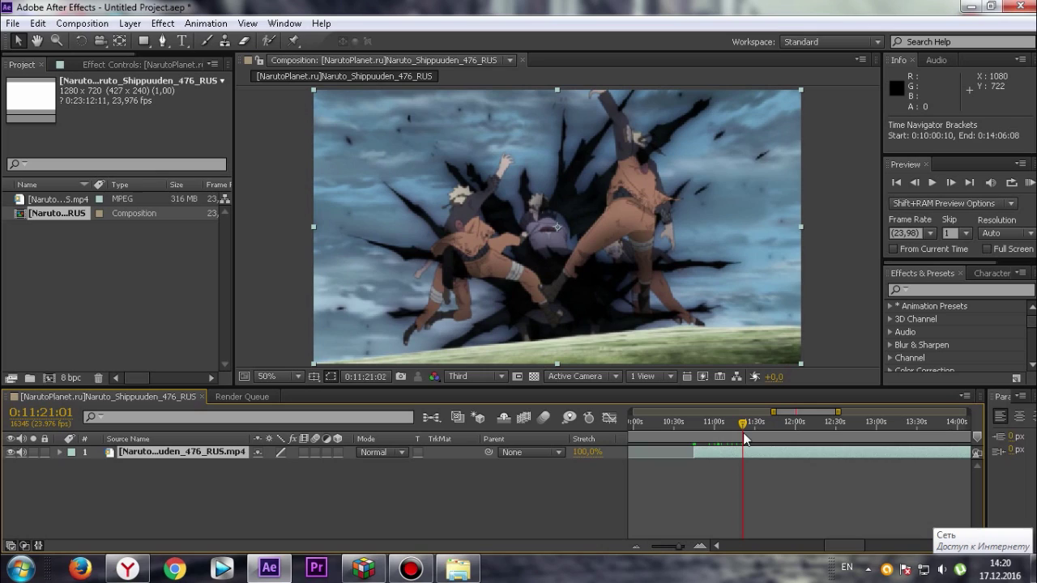
left_click(745, 438)
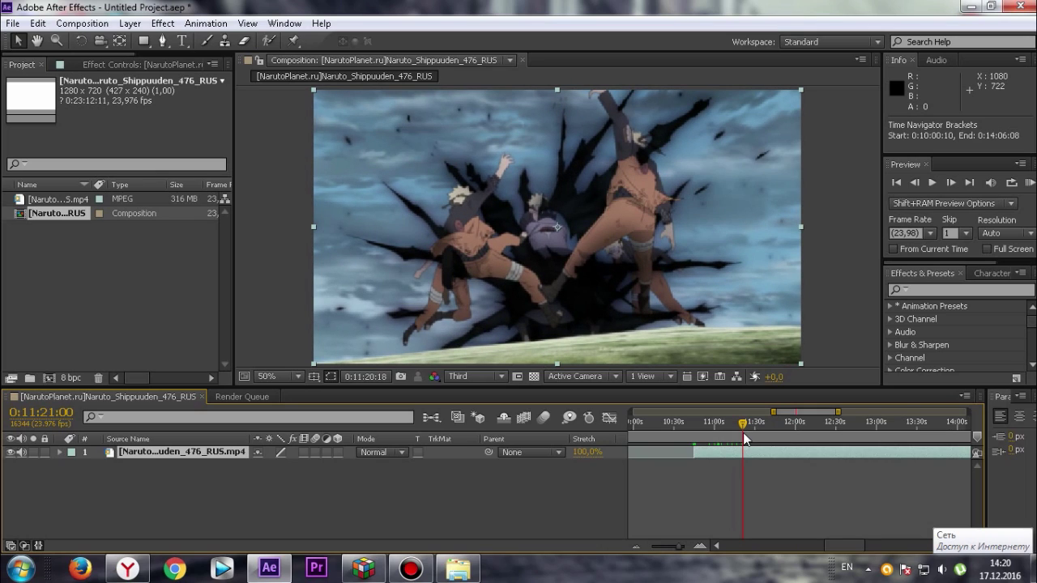
left_click(744, 439)
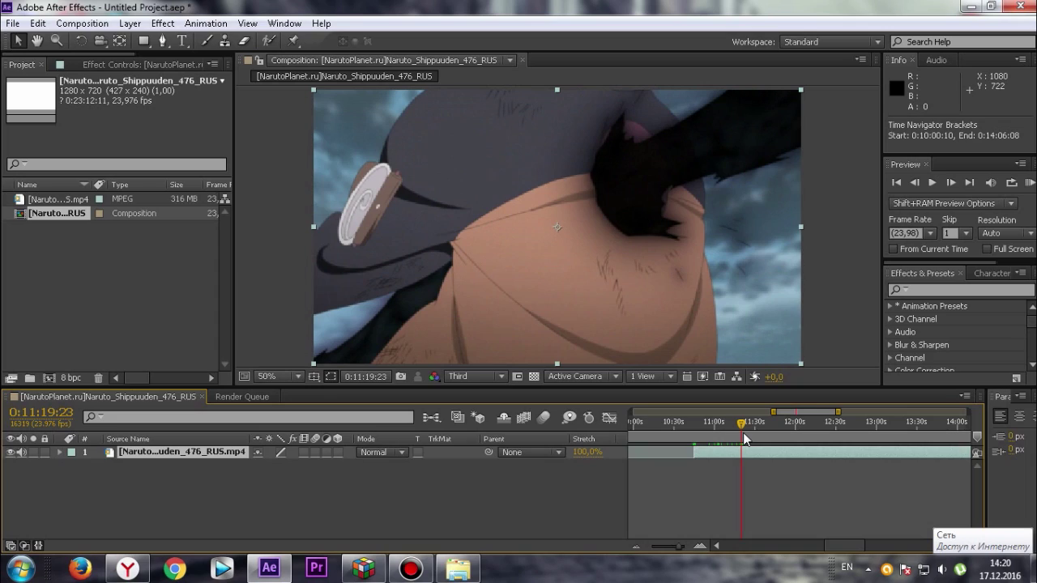
key("Page_Down")
key("Page_Down")
key("alt+bracketleft")
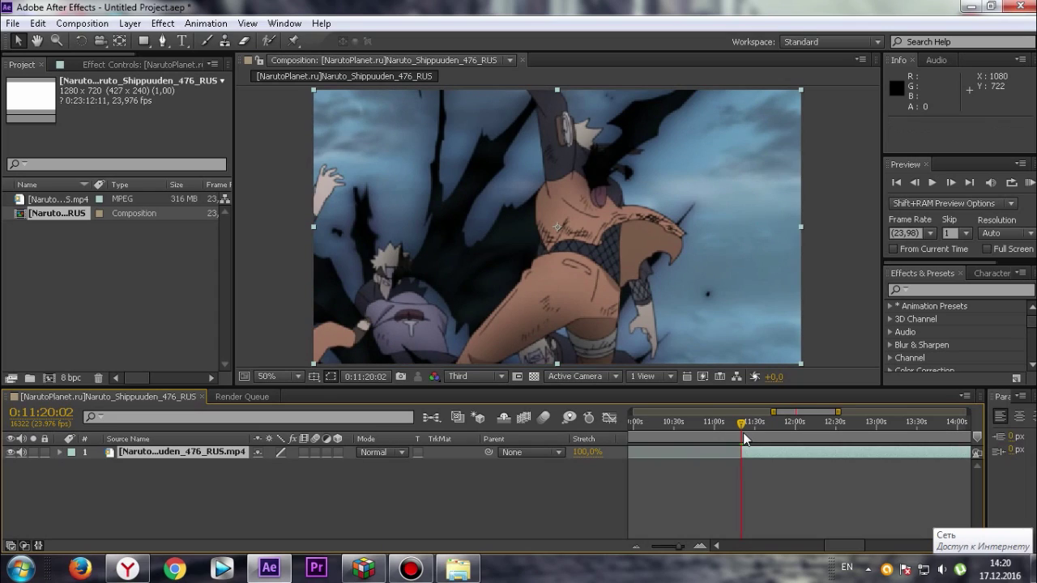
- Zoom the timeline and park the playhead on the shot change at 0:11:21:04
left_click(747, 435)
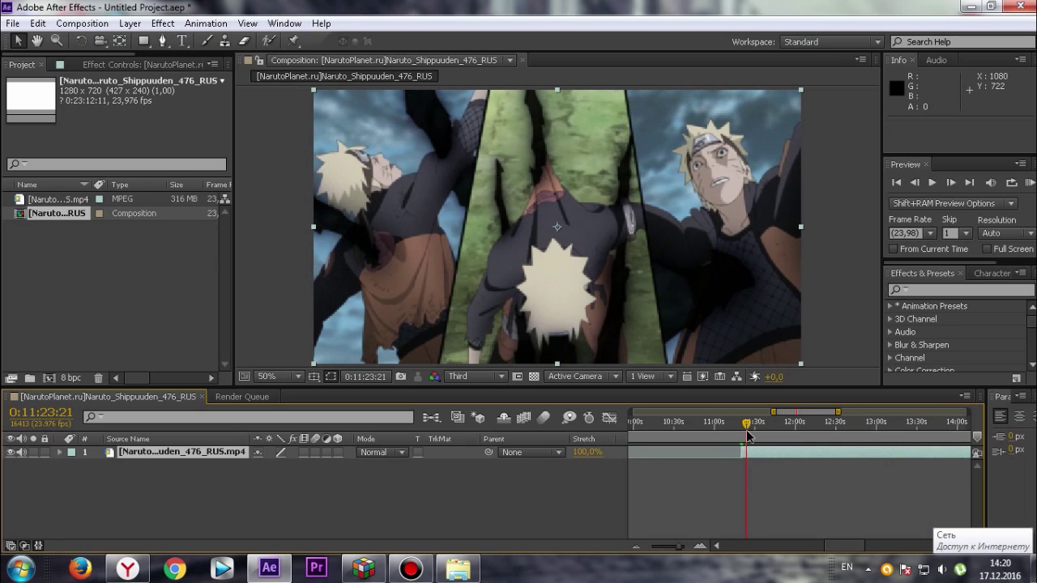
left_click_drag(747, 435, 745, 435)
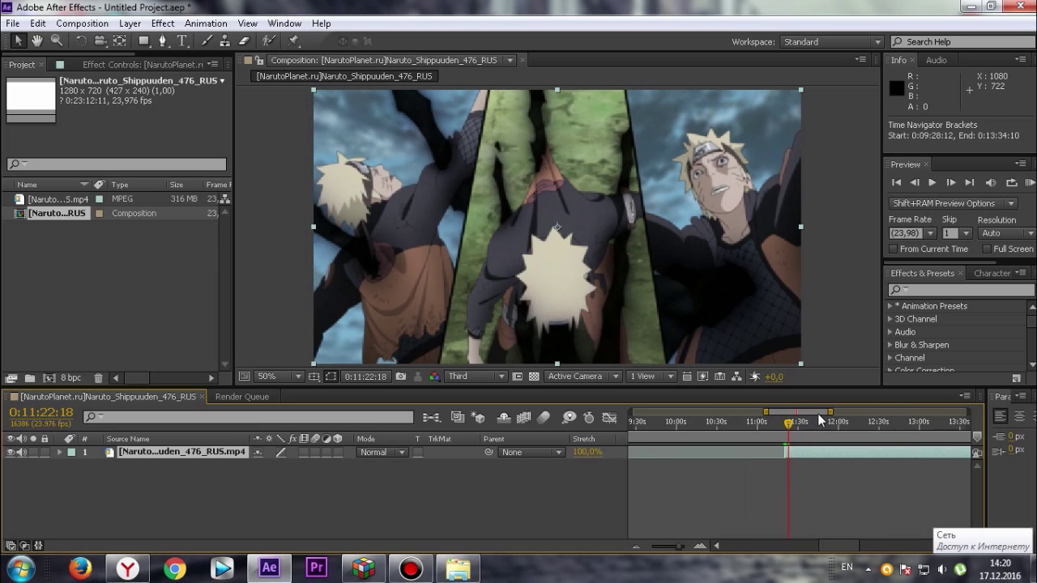
left_click_drag(838, 411, 797, 413)
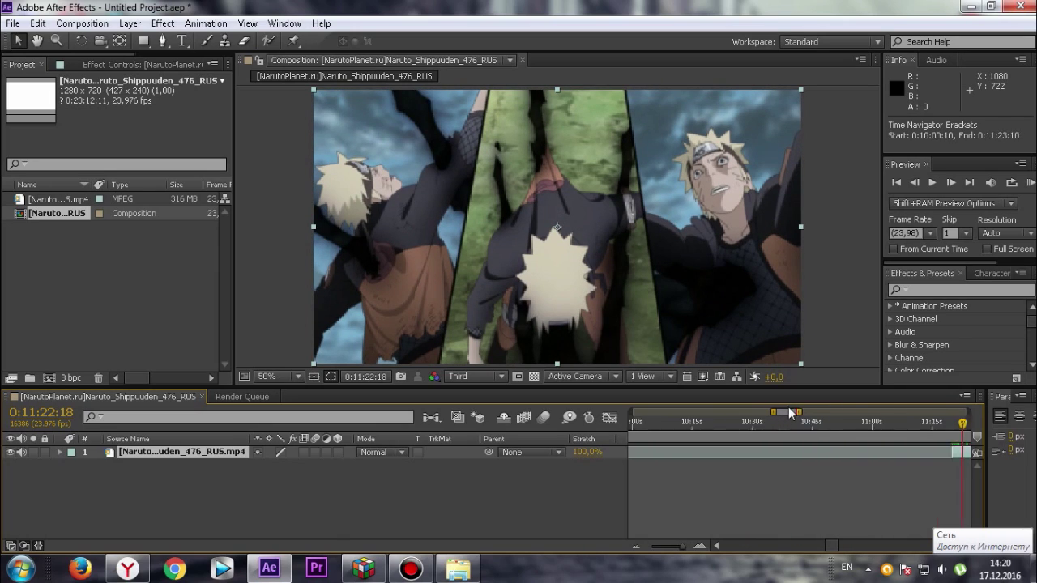
left_click(754, 435)
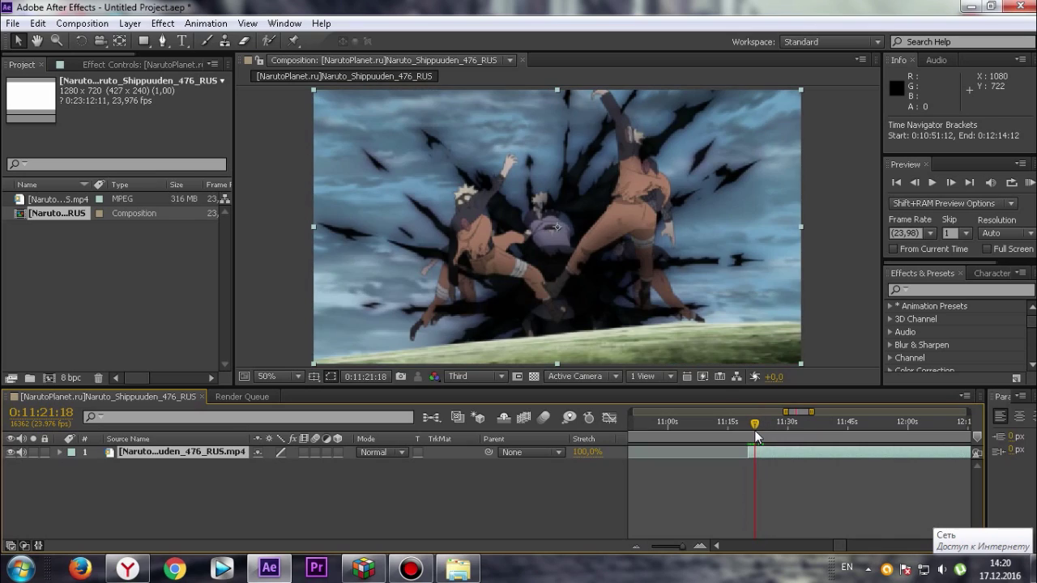
left_click(753, 435)
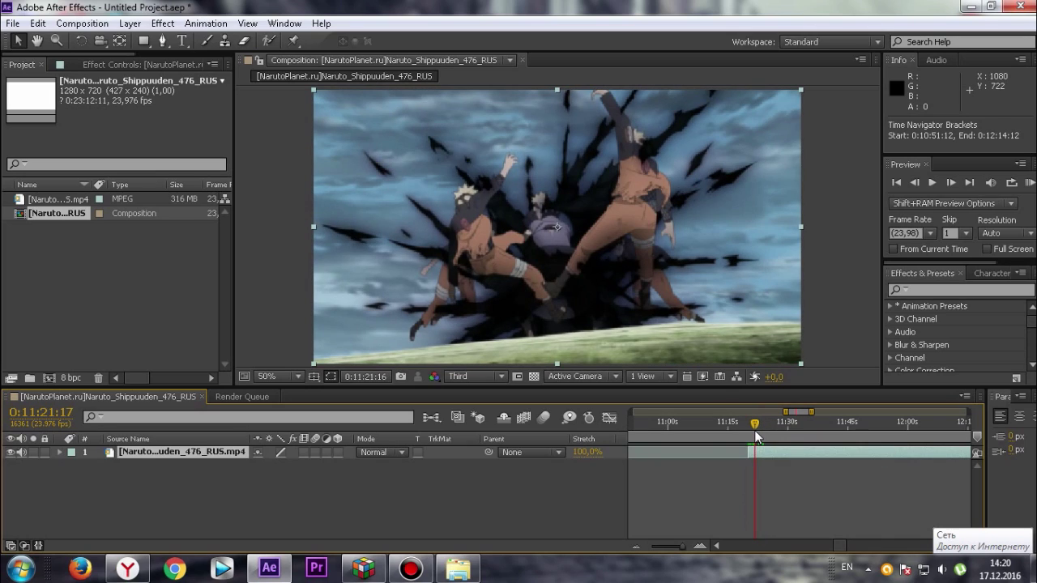
left_click(753, 431)
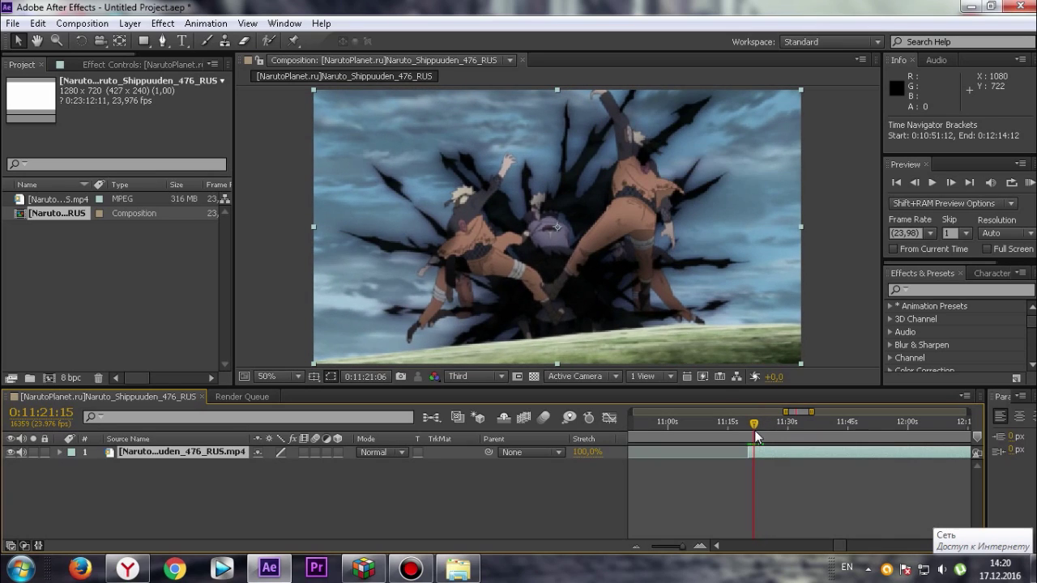
left_click(755, 435)
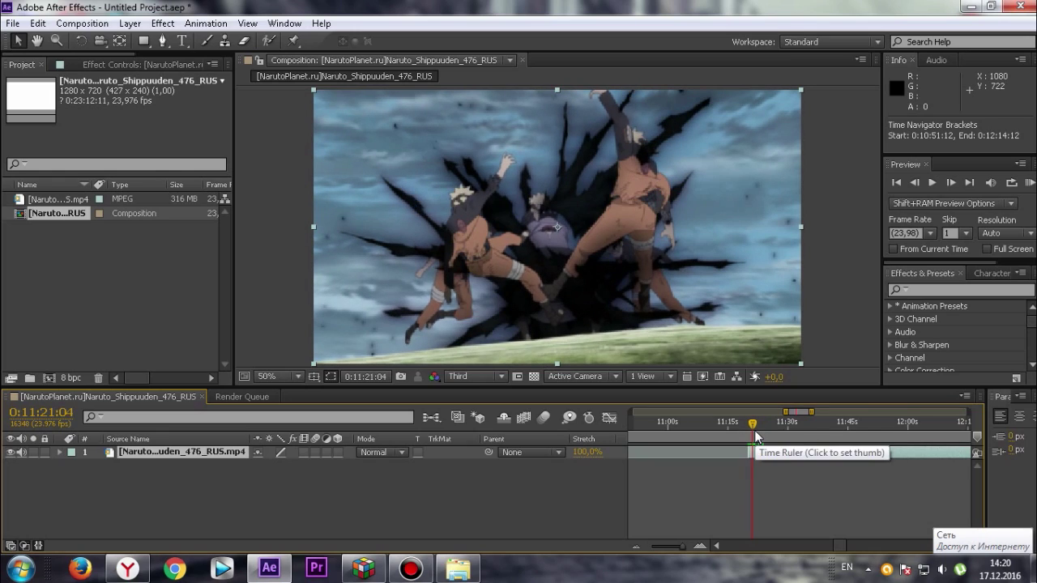
- Split the clip at the shot change and again at 0:11:23:13, making three layers
key("ctrl+shift+d")
left_click(755, 432)
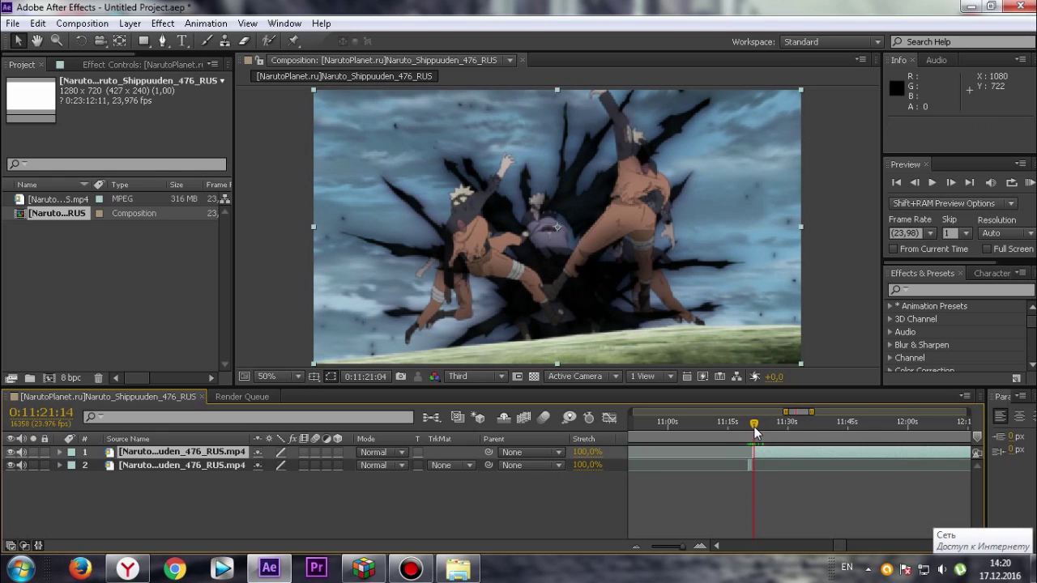
left_click_drag(754, 432, 755, 430)
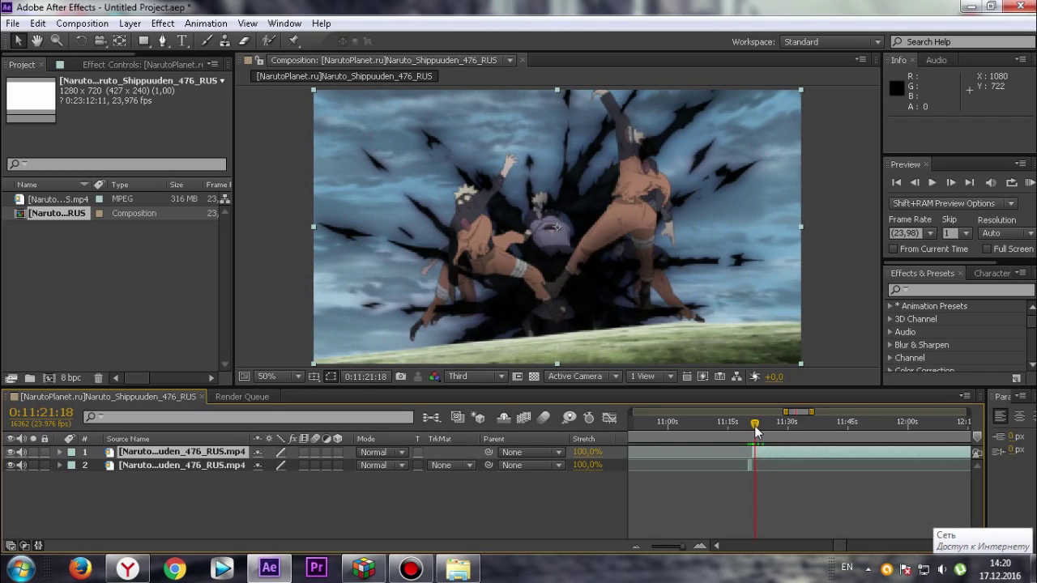
left_click_drag(755, 431, 756, 426)
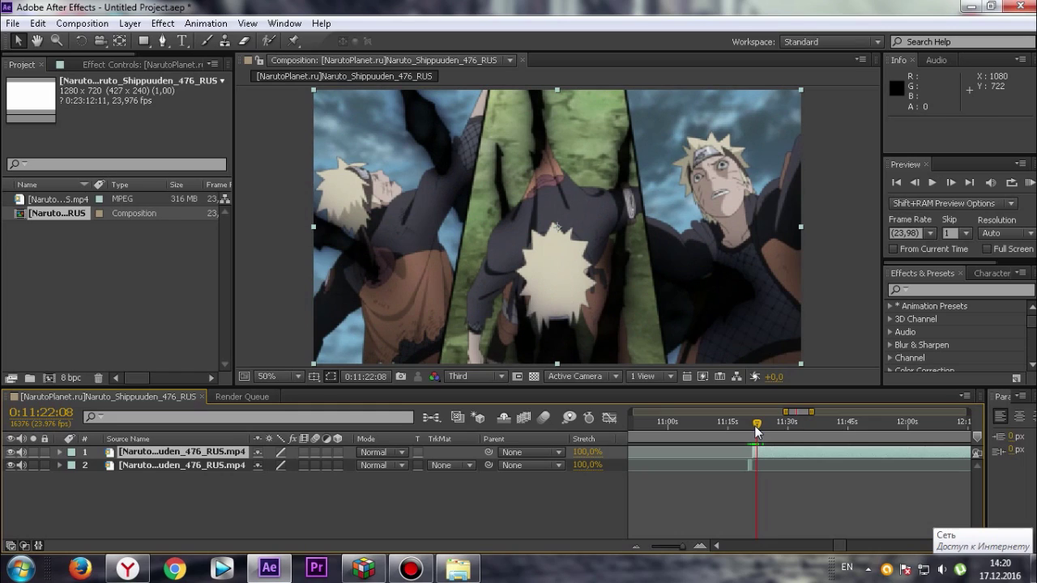
left_click_drag(754, 425, 755, 425)
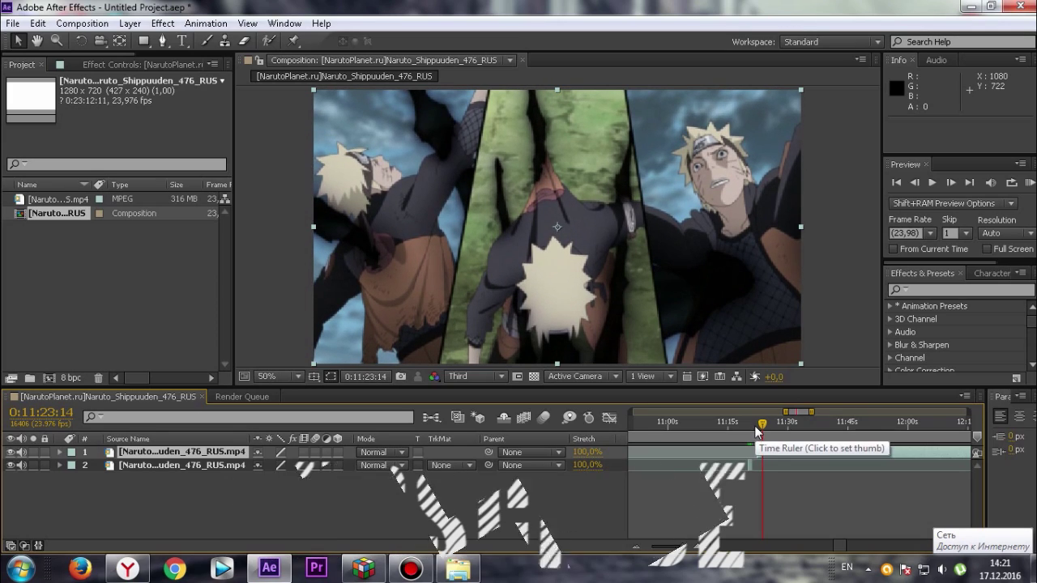
left_click(754, 425)
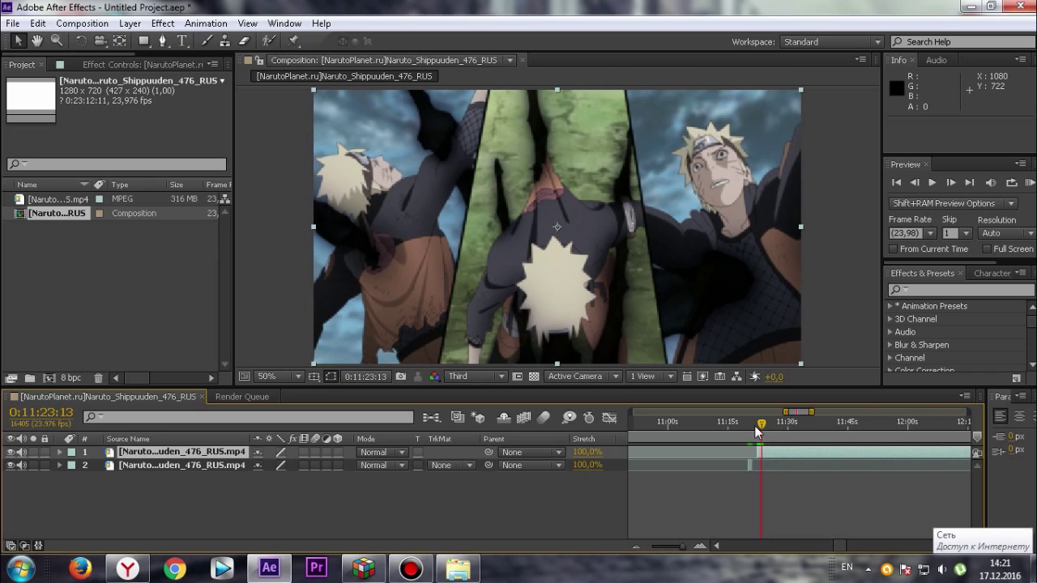
key("ctrl+d")
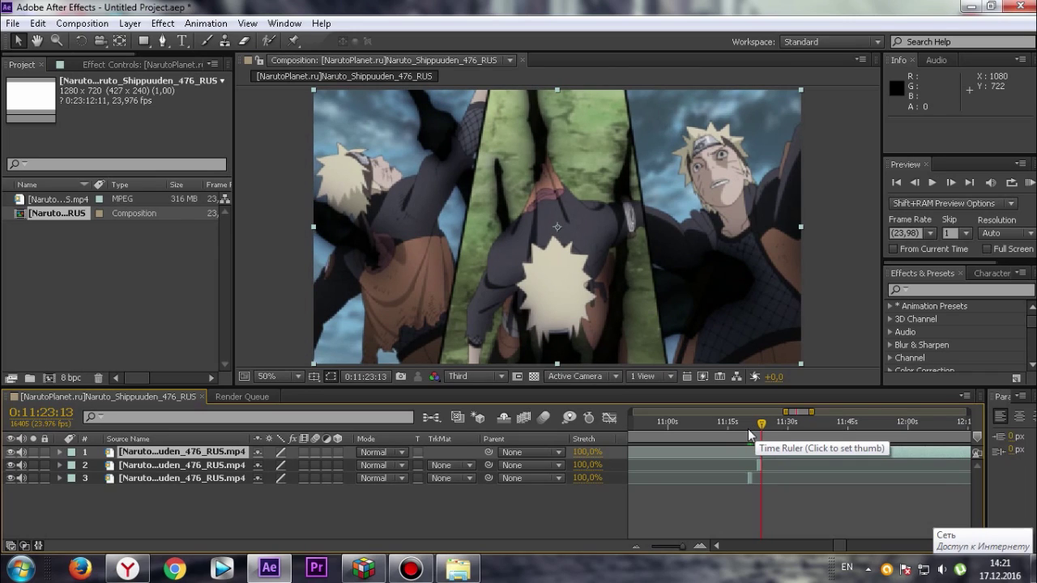
- Move layers 2 and 3 to the composition start, nudging layer 2 slightly earlier
left_click(758, 433)
left_click_drag(811, 413, 797, 412)
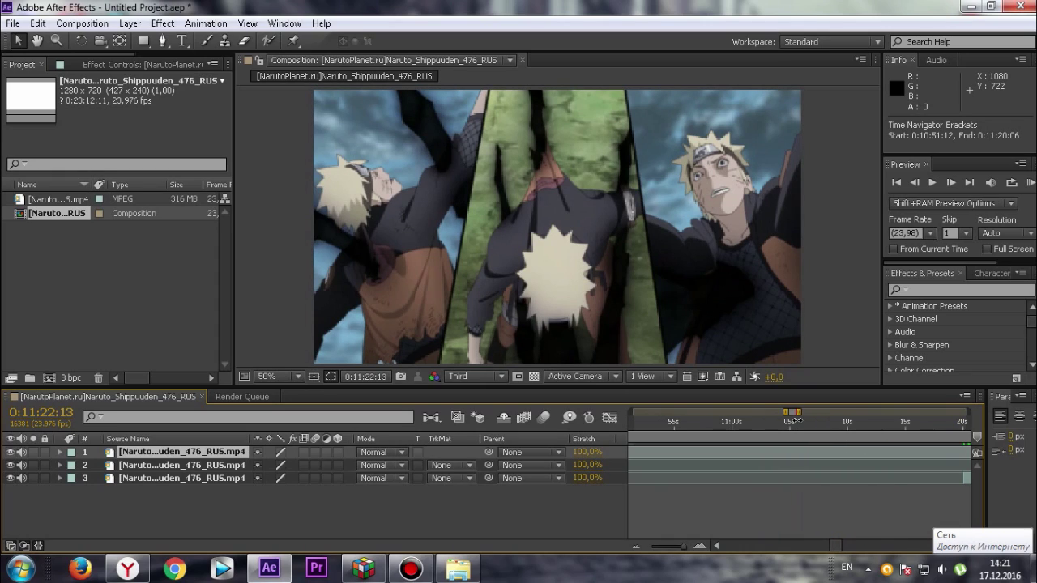
key("Page_Down")
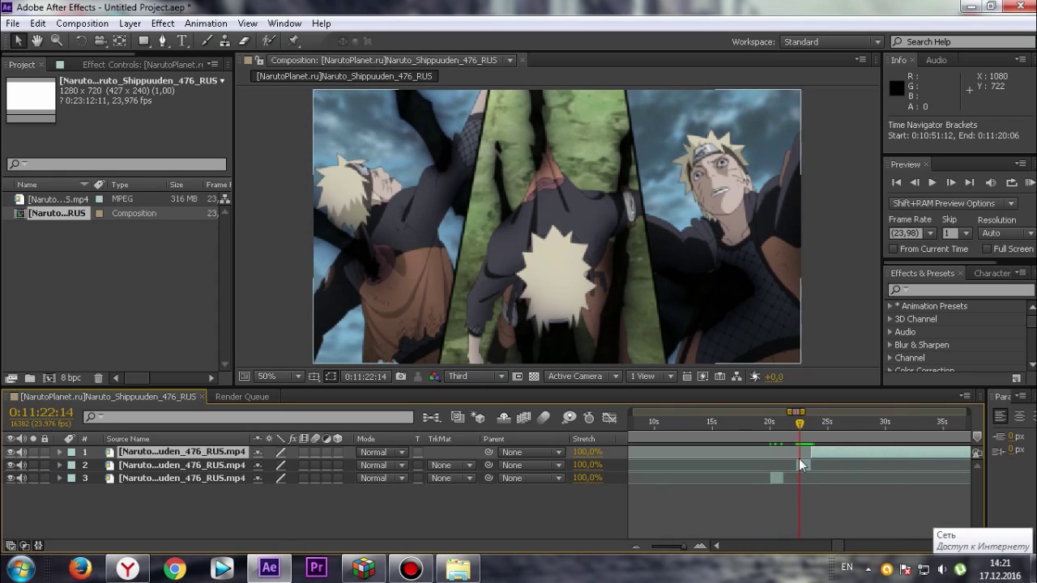
left_click(806, 464)
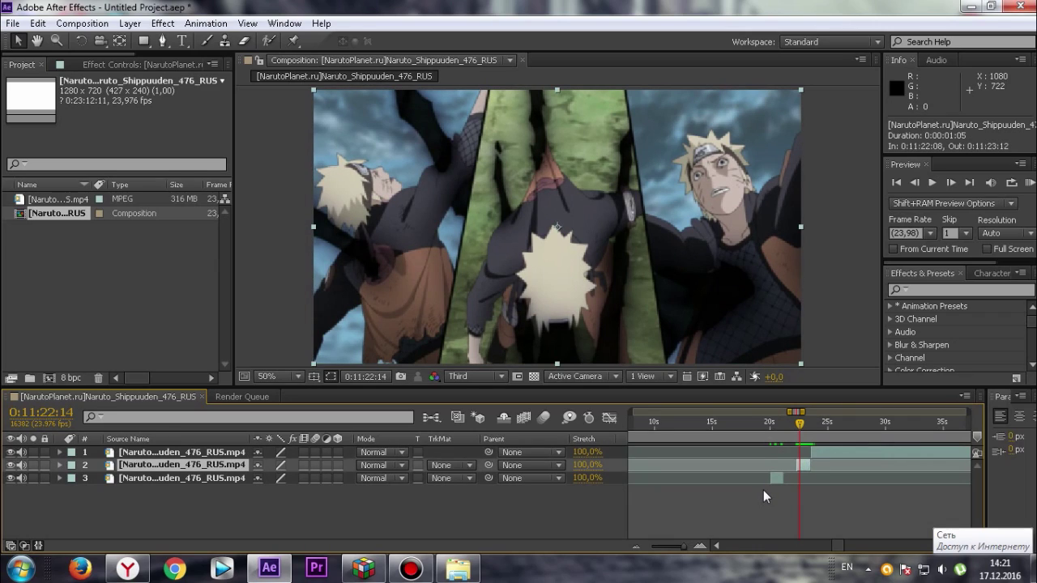
left_click(777, 478, "shift")
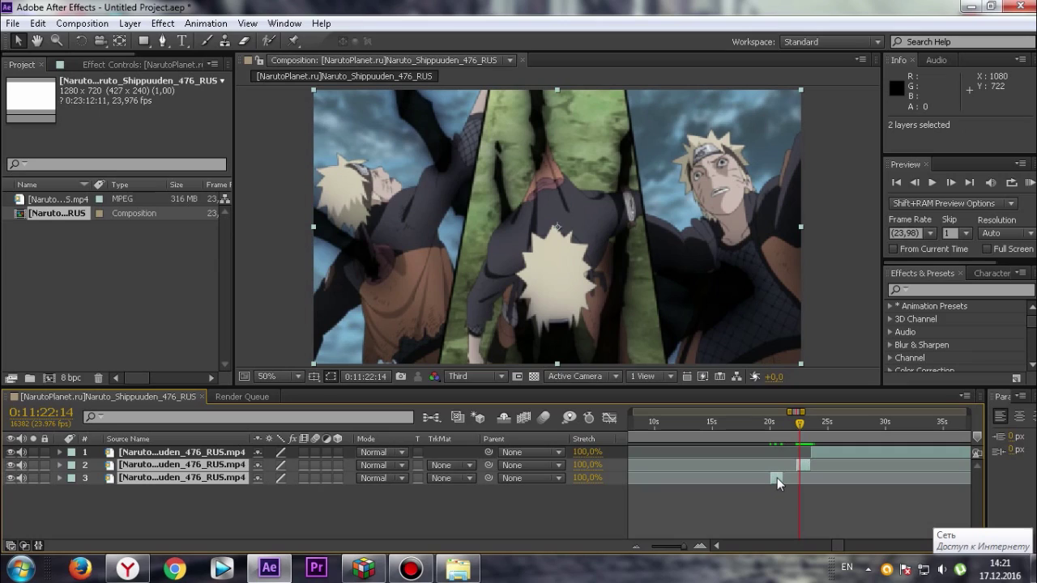
mouse_move(777, 478)
left_mouse_down()
mouse_move(529, 512)
mouse_move(641, 485)
left_mouse_up()
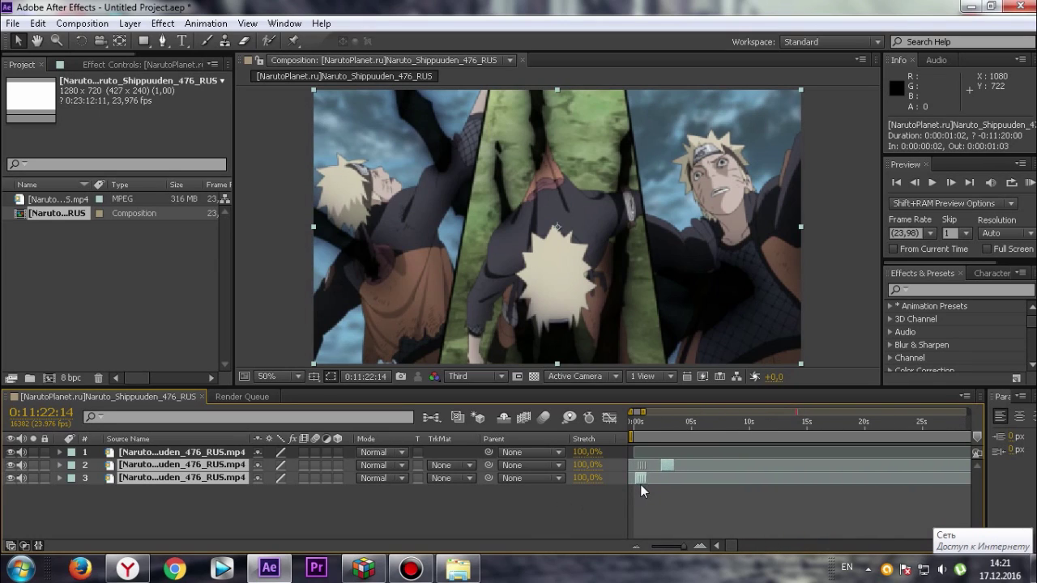
left_click(660, 450)
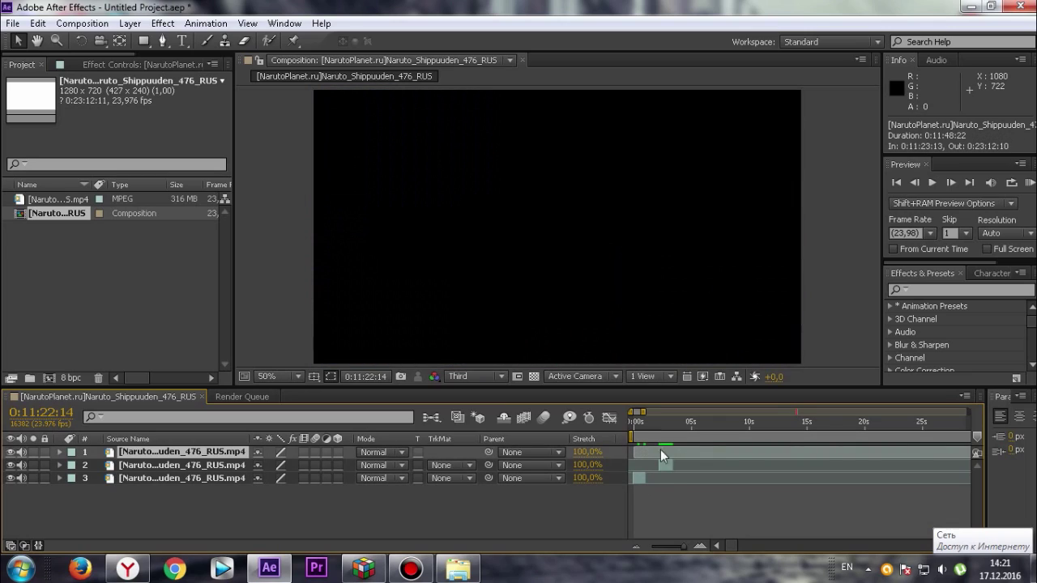
left_click_drag(666, 466, 656, 471)
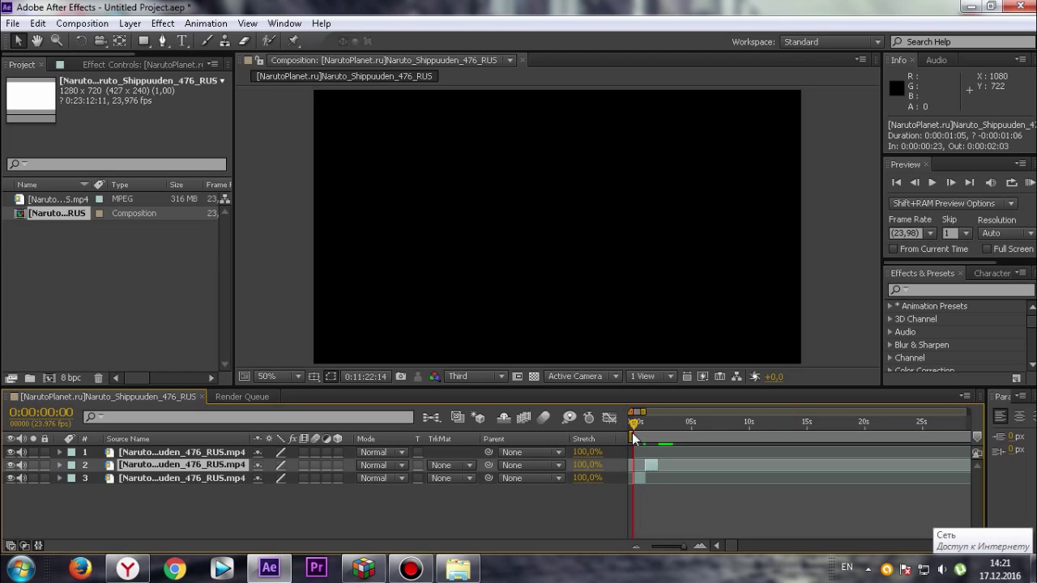
- Add Adjustment Layer 1 from the timeline's New menu, above the three clip layers
left_click(640, 438)
right_click(479, 502)
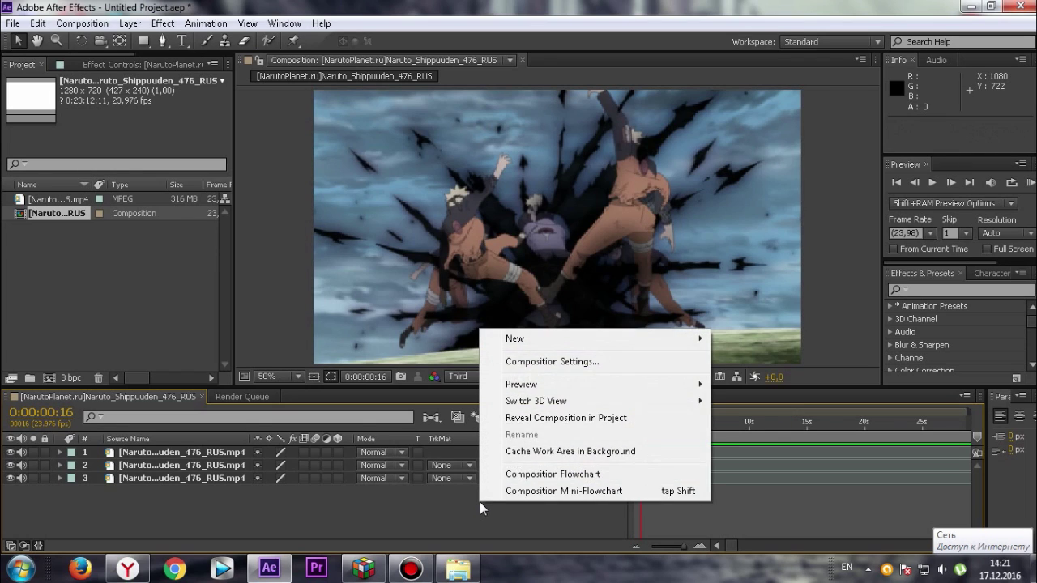
mouse_move(702, 340)
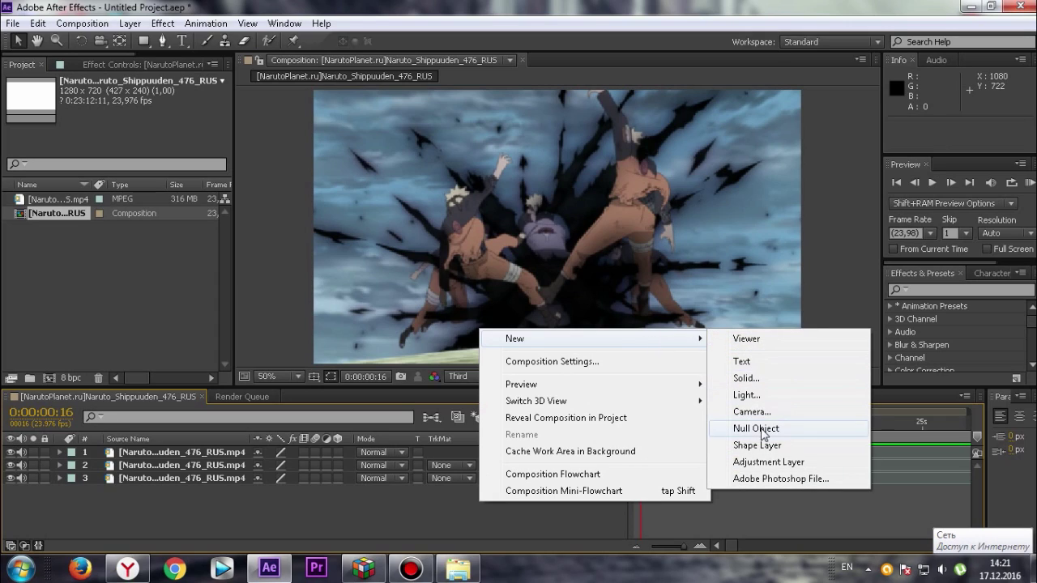
left_click(774, 462)
left_click(659, 437)
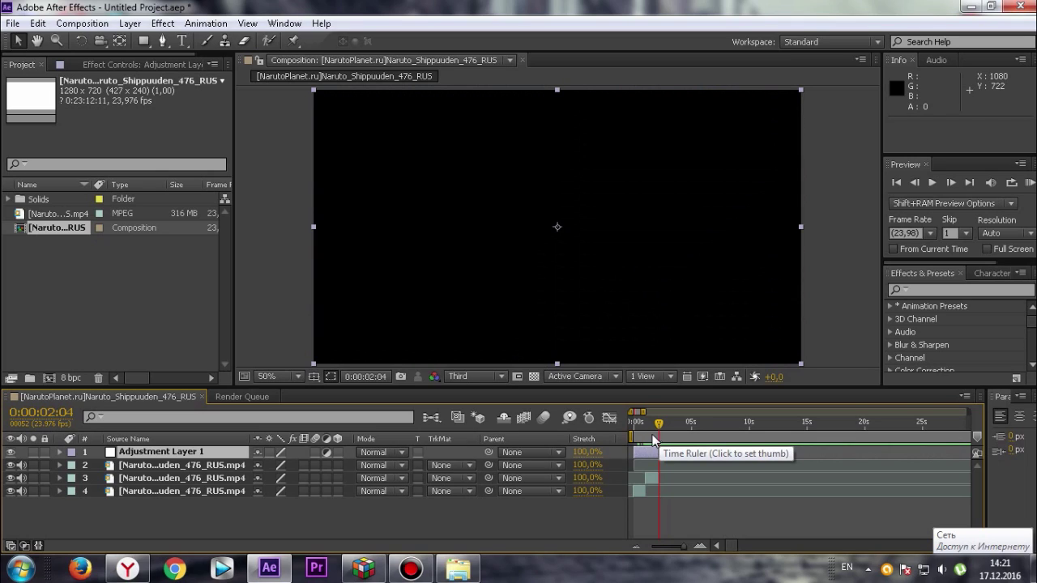
left_click(643, 423)
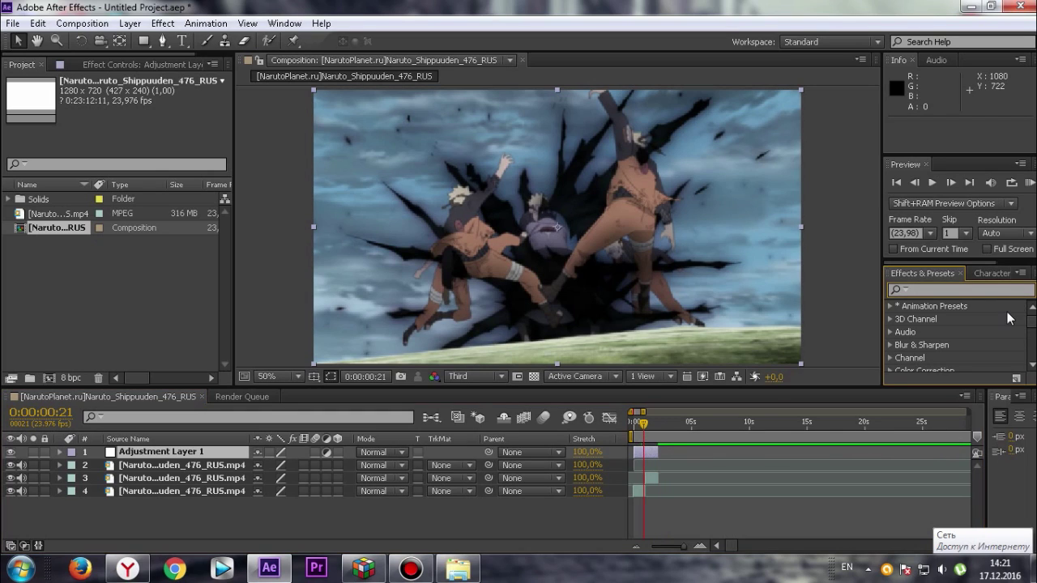
- Apply the Offset effect to Adjustment Layer 1, keeping Shift Center To at 640,0, 360,0
type("offset")
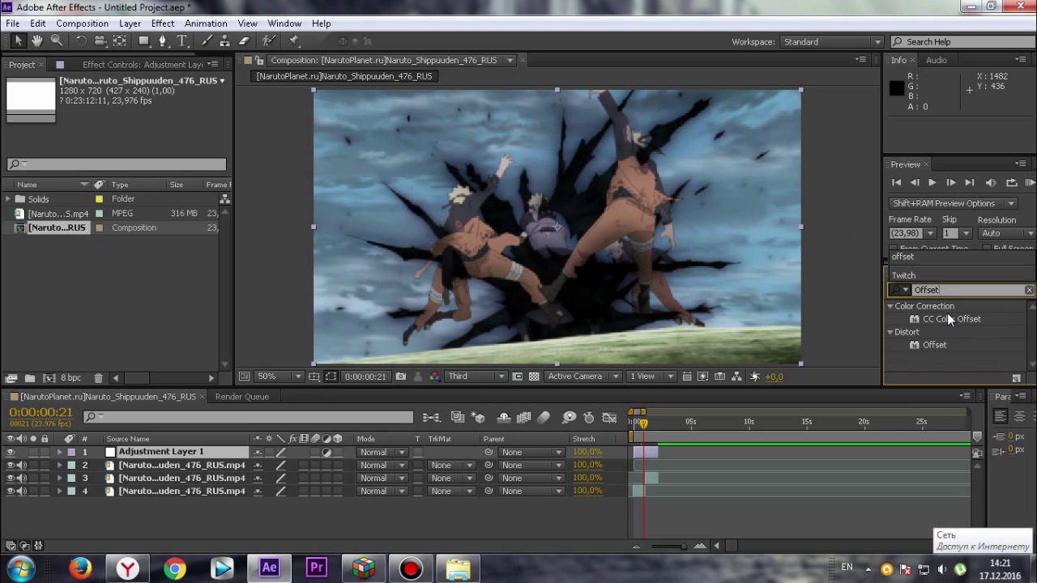
left_click_drag(932, 344, 662, 453)
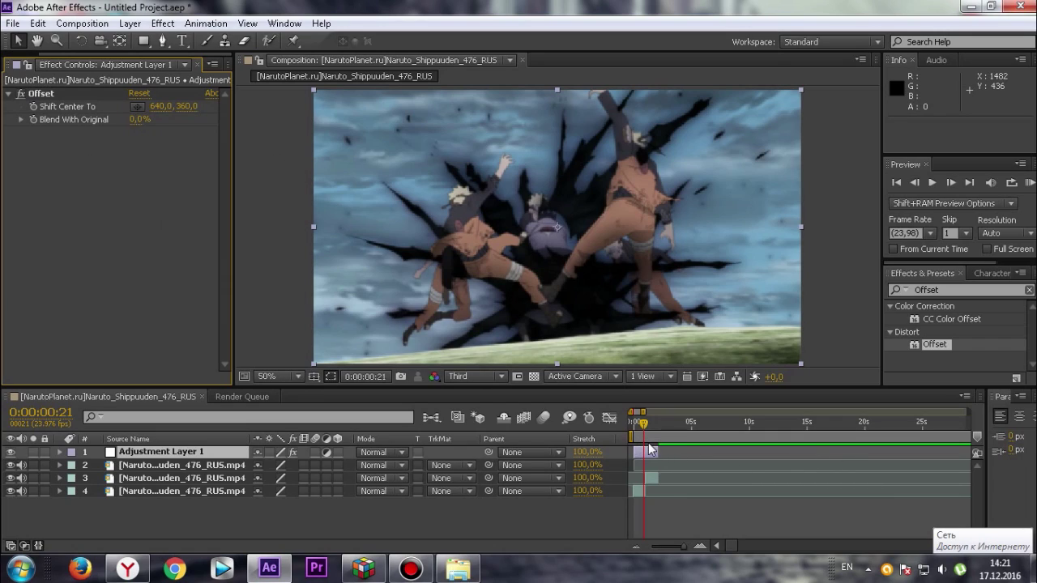
left_click(639, 437)
left_click_drag(639, 438, 640, 438)
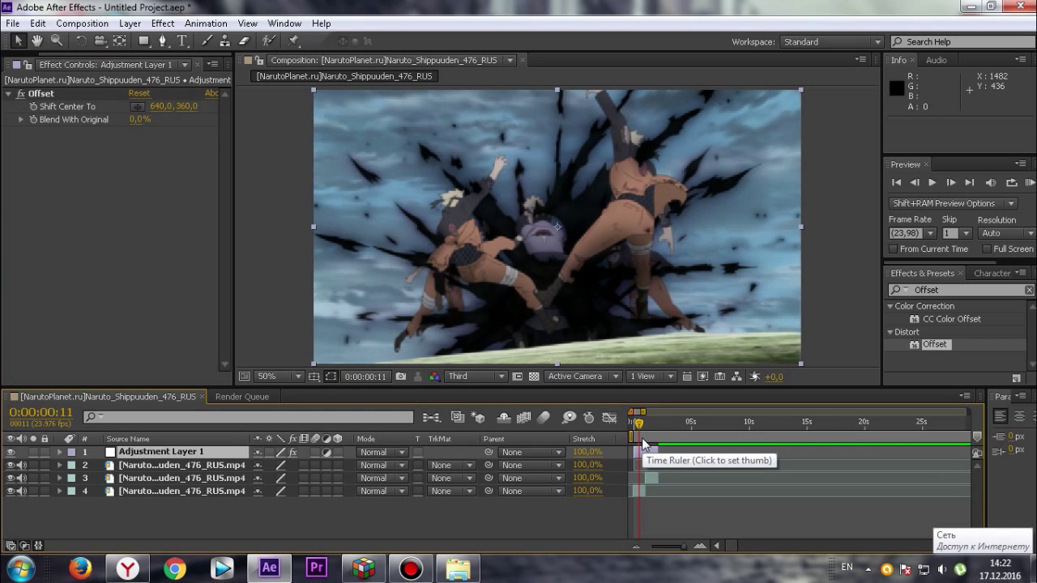
left_click(643, 442)
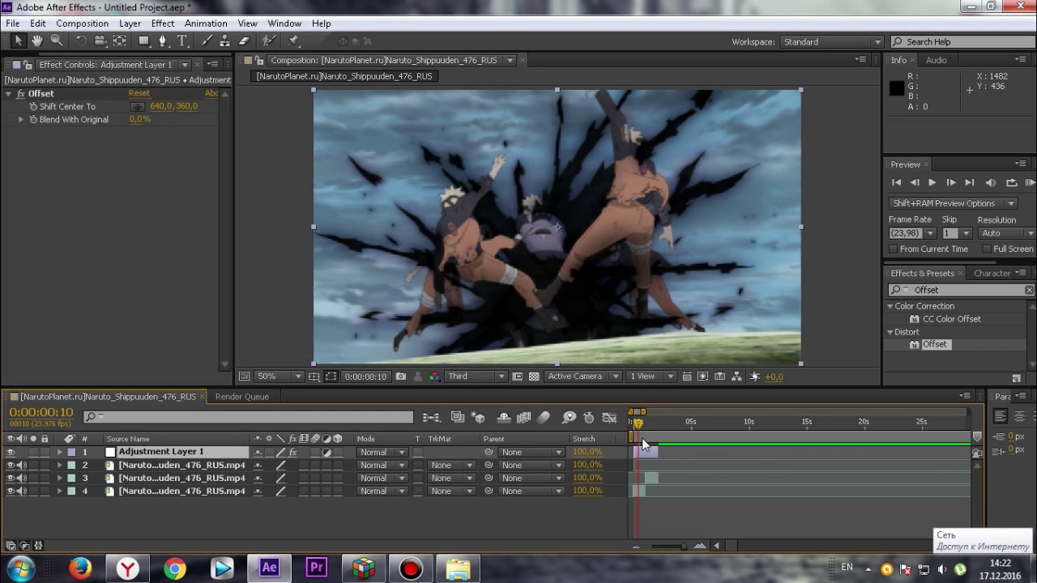
left_click(642, 441)
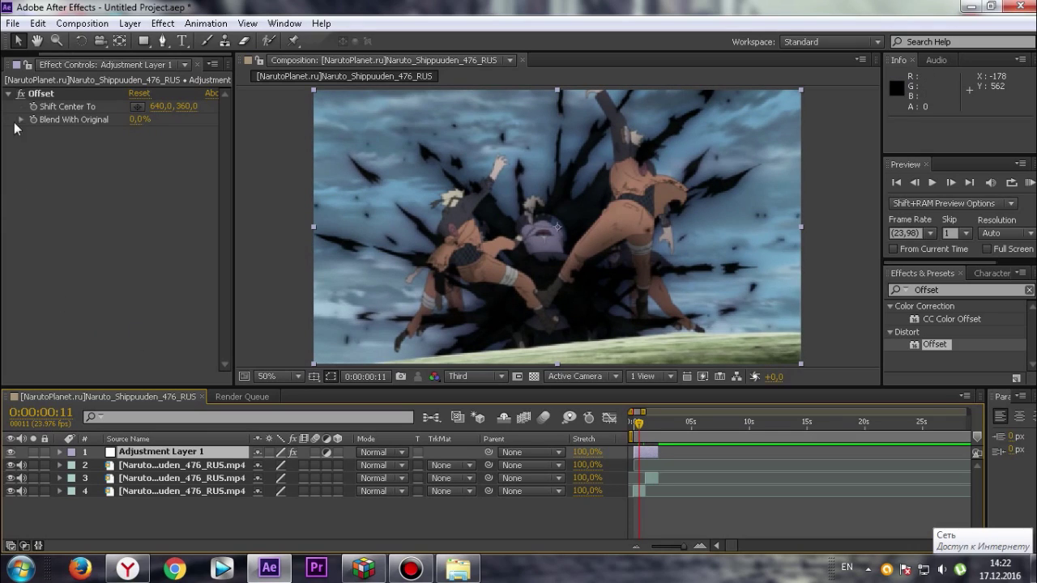
left_click(34, 95)
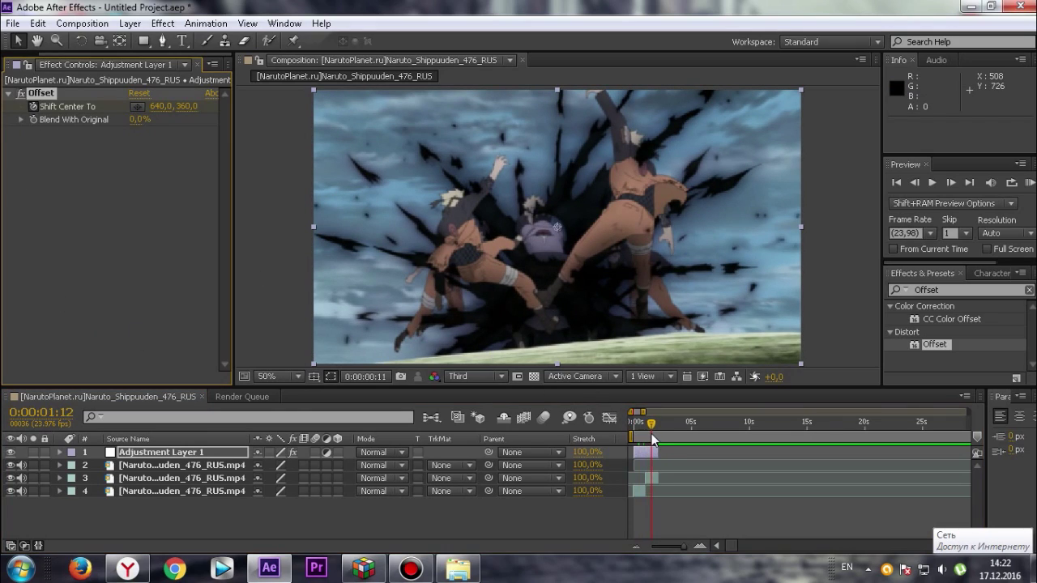
left_click(652, 426)
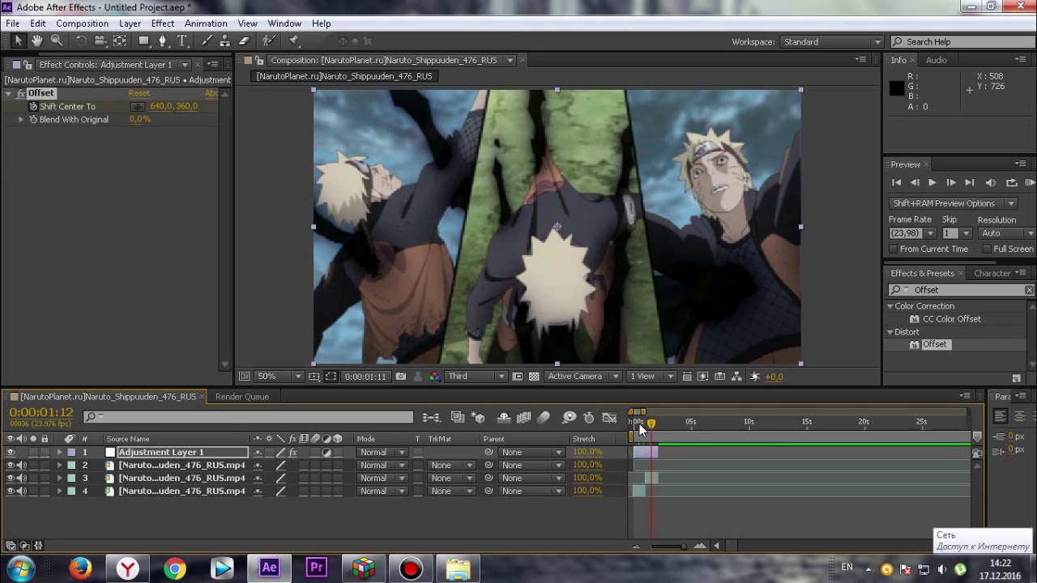
- At 0:00:01:11, set Offset's Shift Center To to 640,0, 2522,0
key("Page_Up")
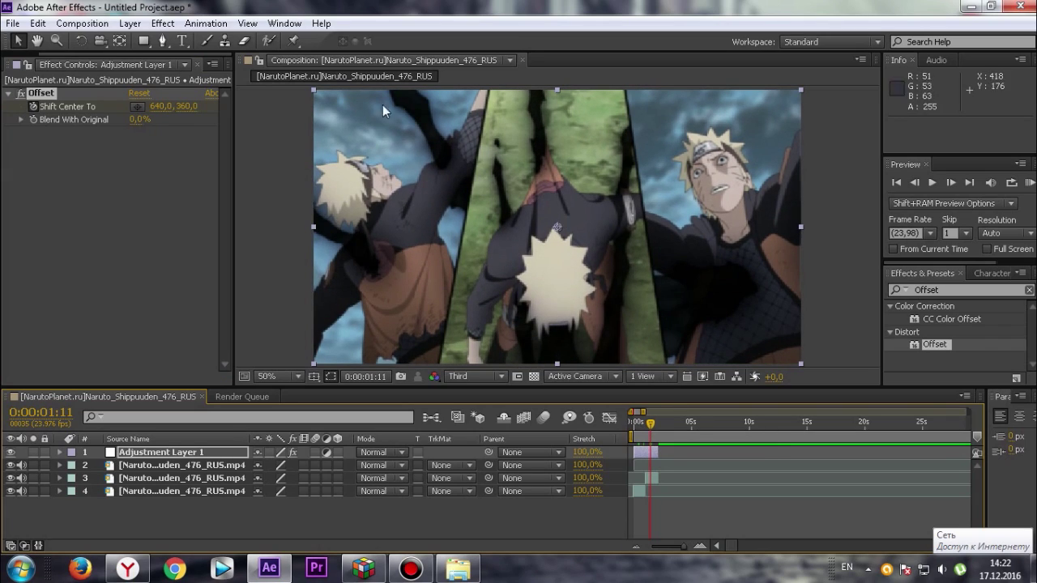
left_click_drag(191, 106, 792, 121)
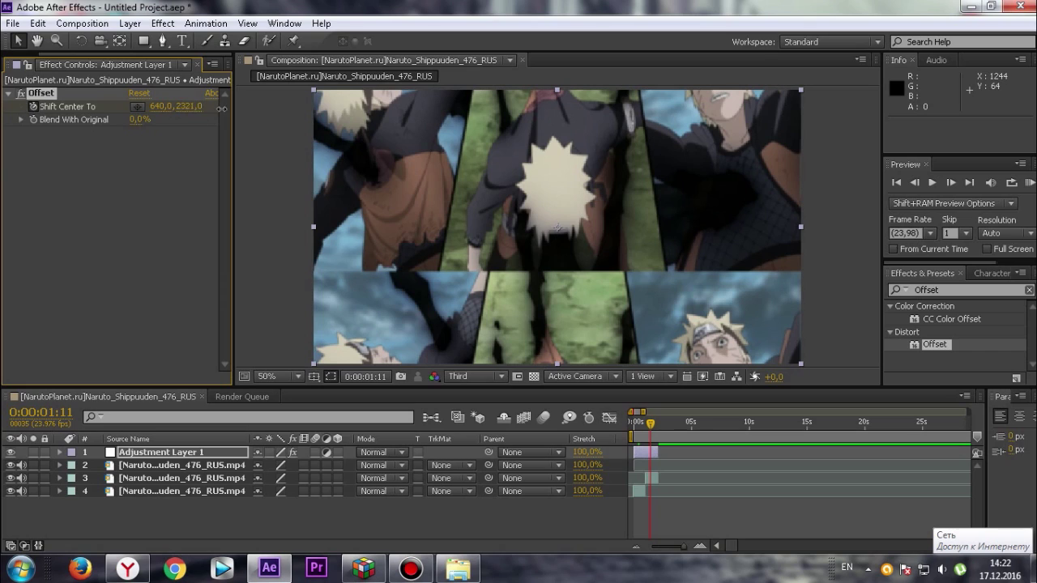
mouse_move(188, 106)
left_mouse_down()
mouse_move(148, 106)
mouse_move(197, 106)
left_mouse_up()
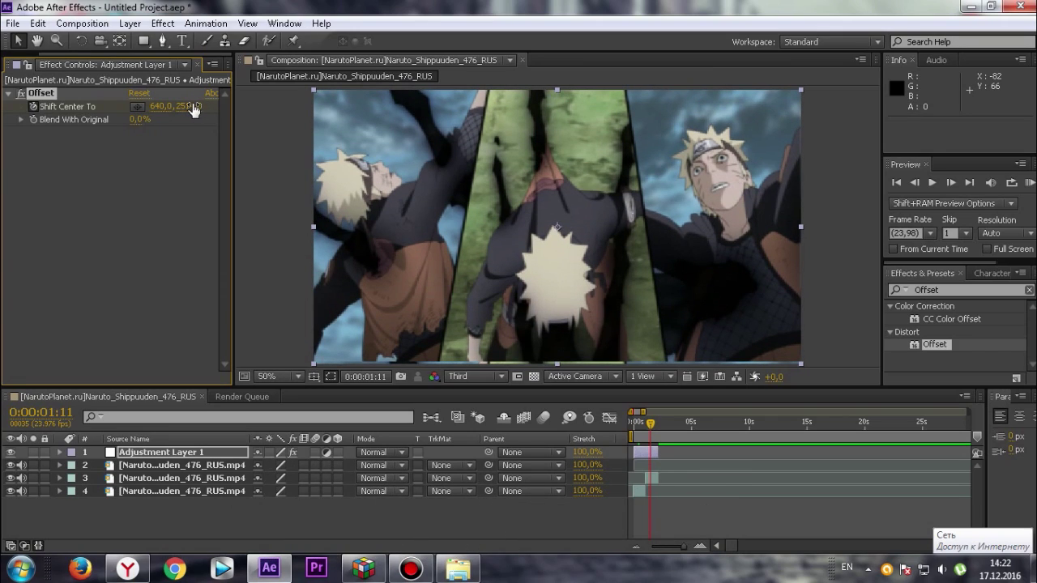
left_click(195, 107)
type("2518")
key("Return")
left_click_drag(197, 106, 199, 114)
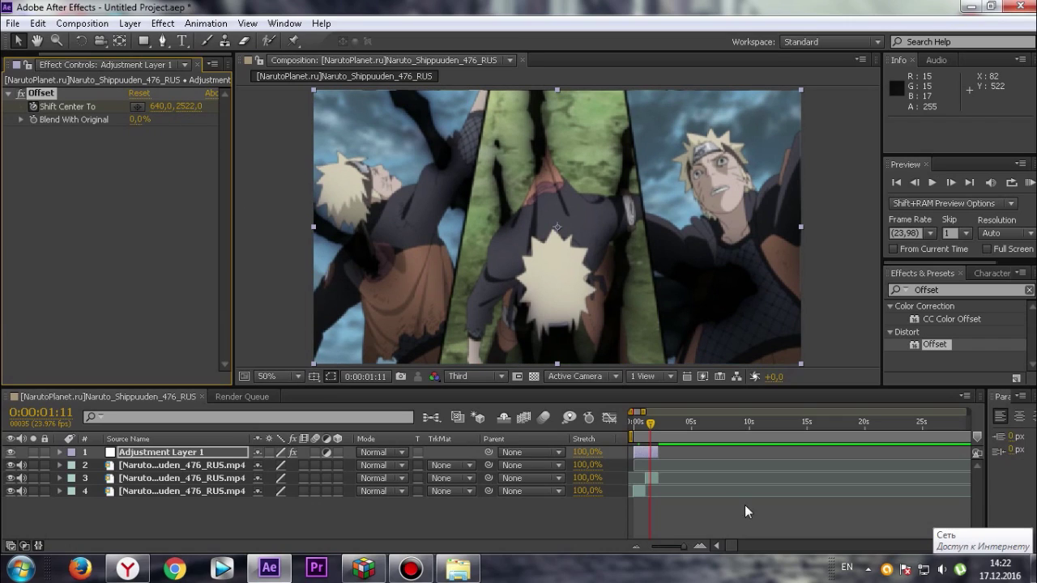
mouse_move(651, 439)
left_mouse_down()
mouse_move(632, 436)
mouse_move(640, 436)
left_mouse_up()
- Reveal Offset's two Shift Center To keyframes, select both, and view them in Graph Editor
left_click(59, 452)
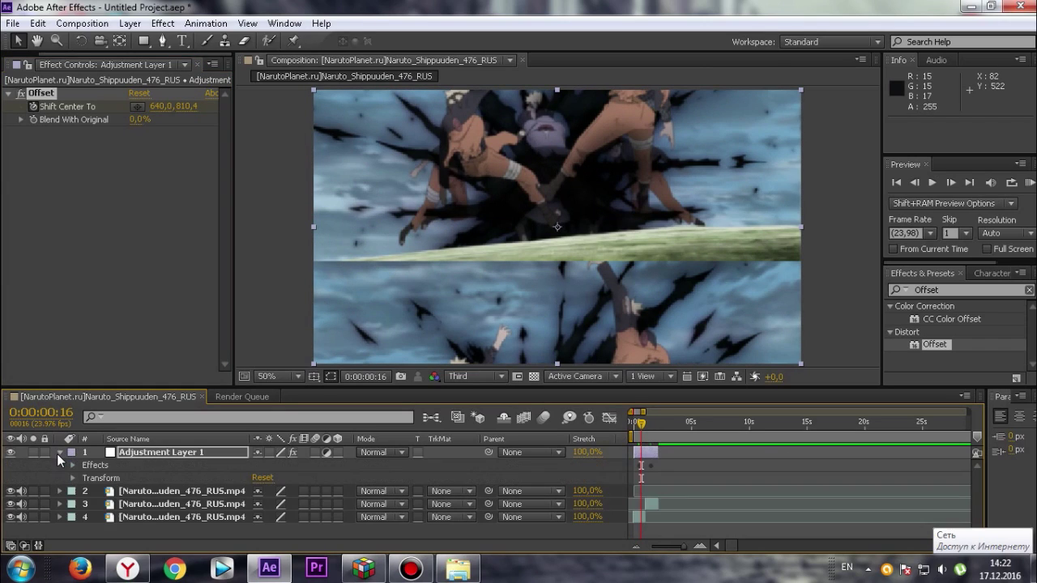
left_click(73, 464)
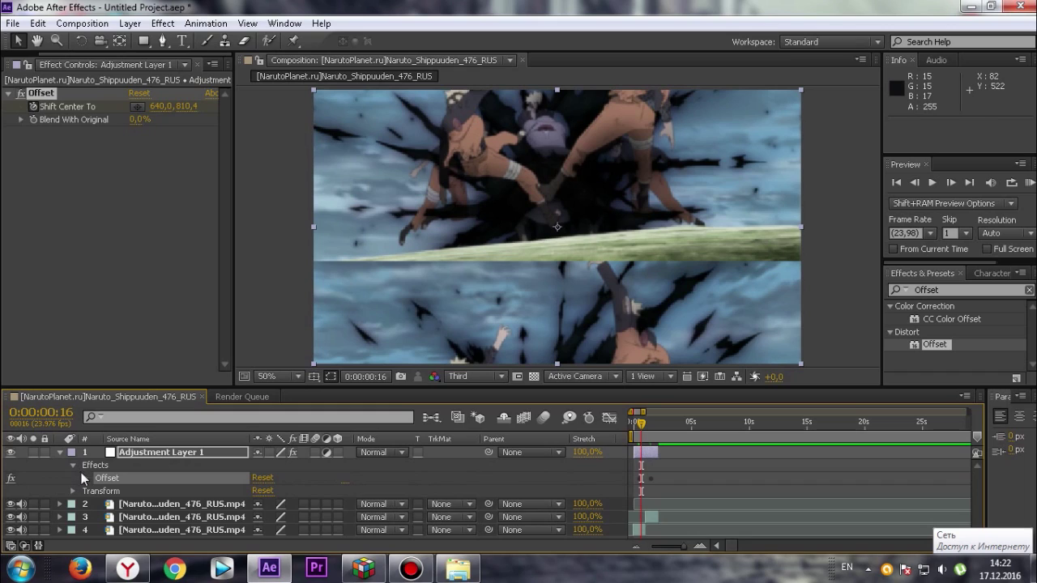
left_click(87, 477)
left_click_drag(652, 492, 650, 492)
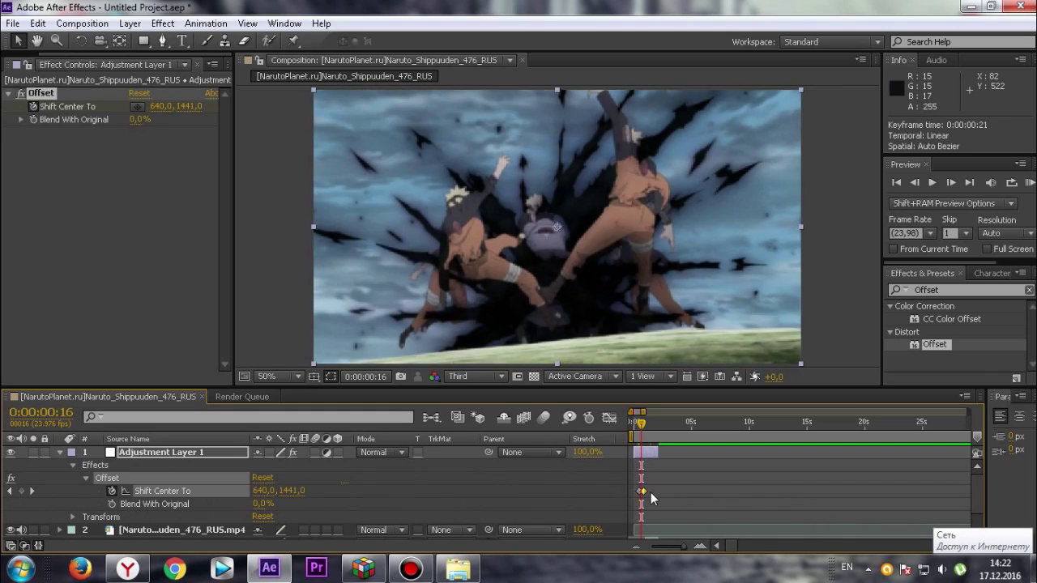
key("ctrl+z")
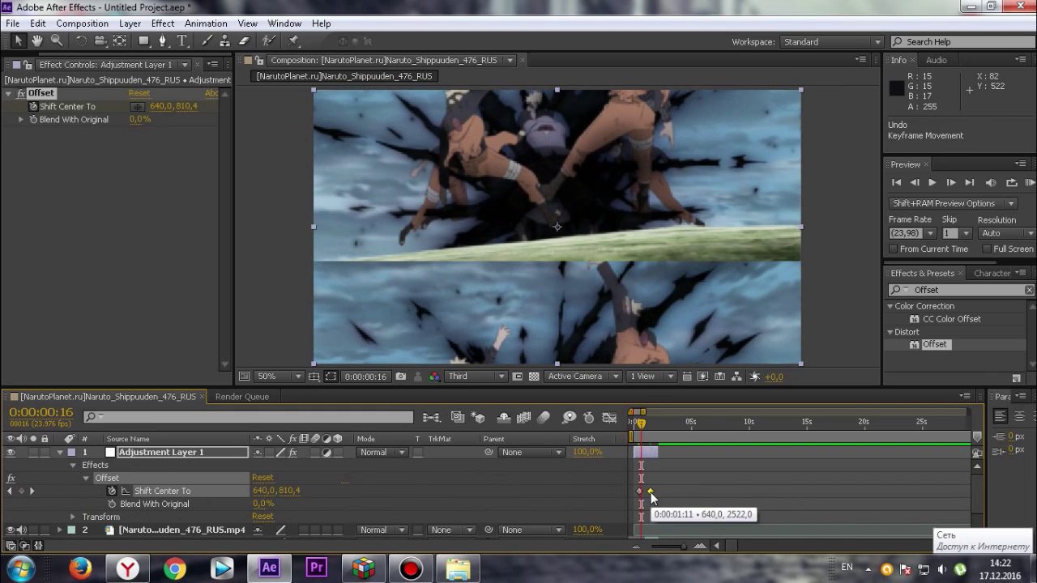
left_click_drag(674, 484, 631, 496)
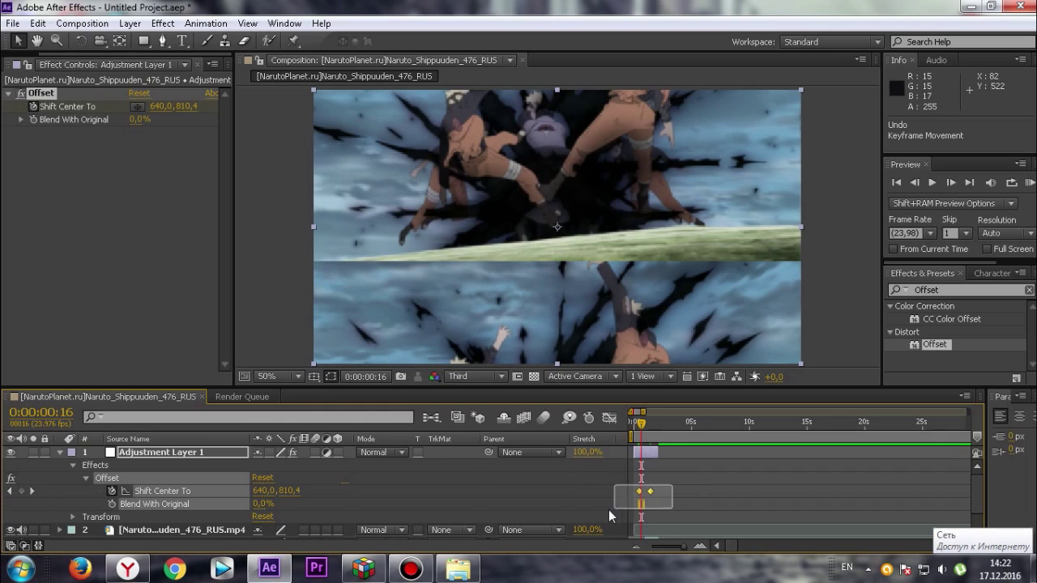
left_click(608, 420)
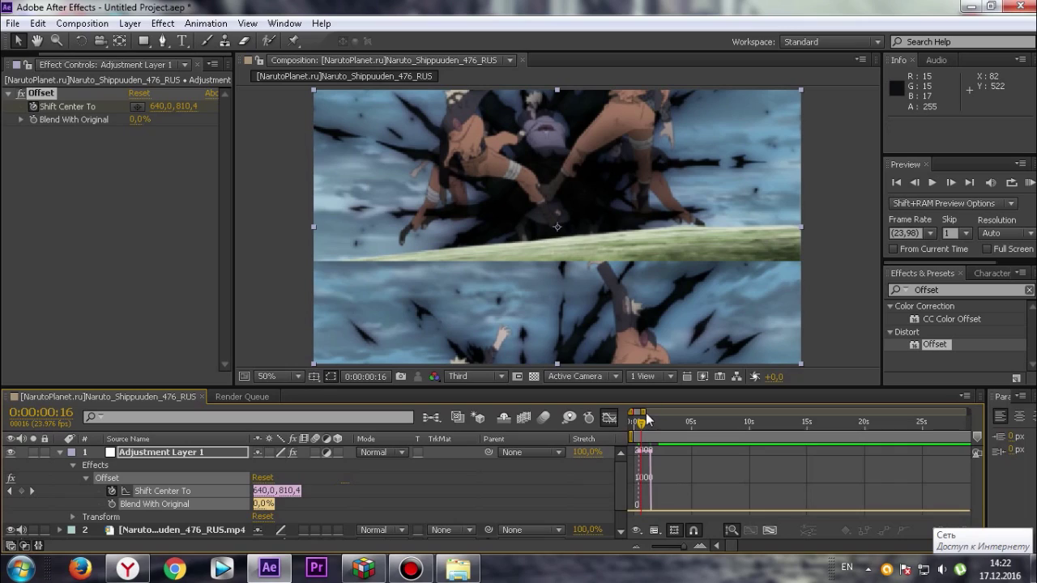
- Apply Easy Ease to both Shift Center To keyframes
left_click_drag(645, 413, 639, 413)
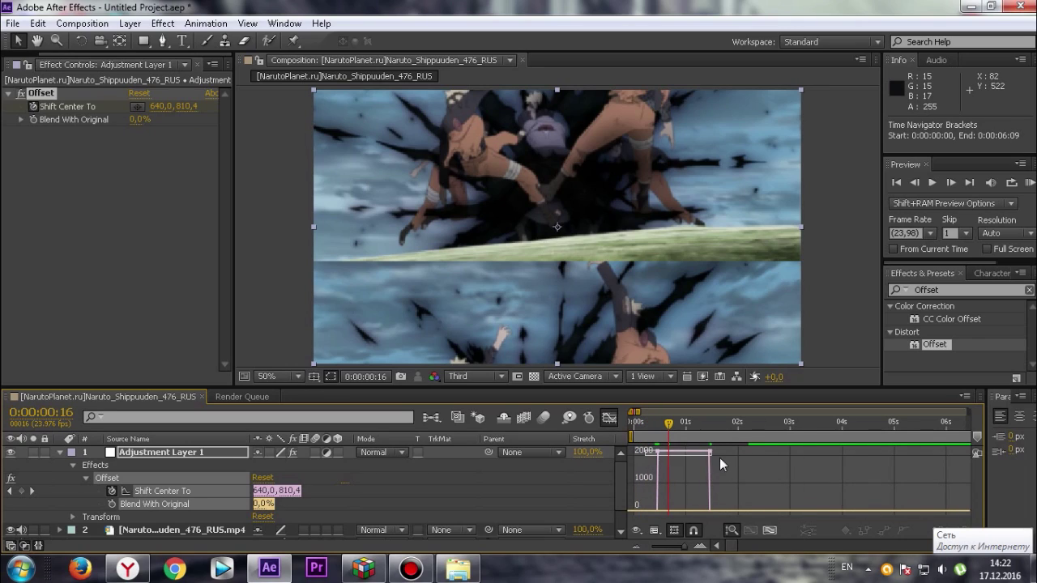
left_click_drag(720, 457, 721, 460)
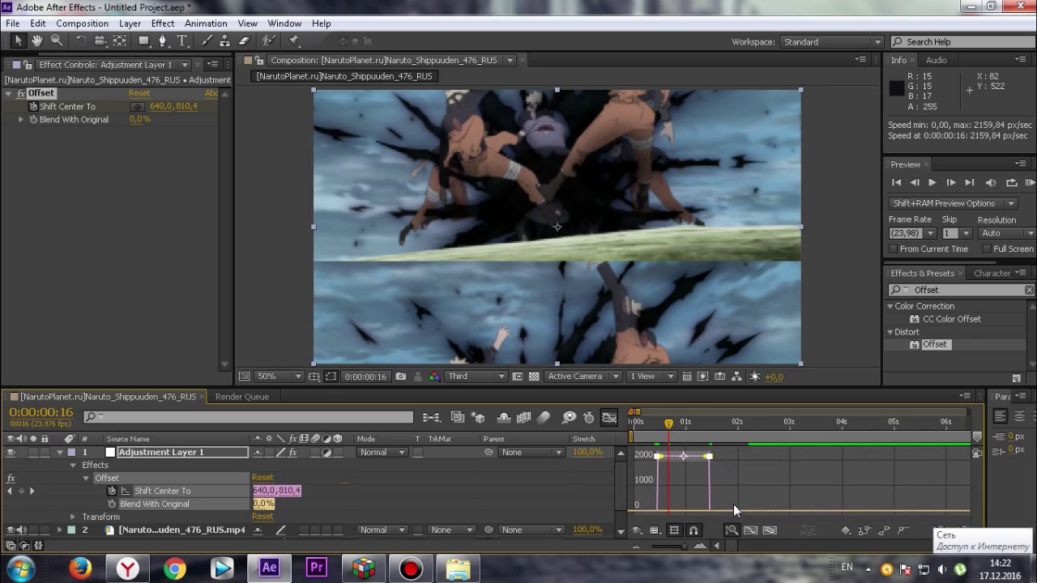
left_click(899, 532)
- Pull the speed-graph influence handles inward so the shift peaks near 6466 px/sec
left_click(655, 530)
left_click(697, 369)
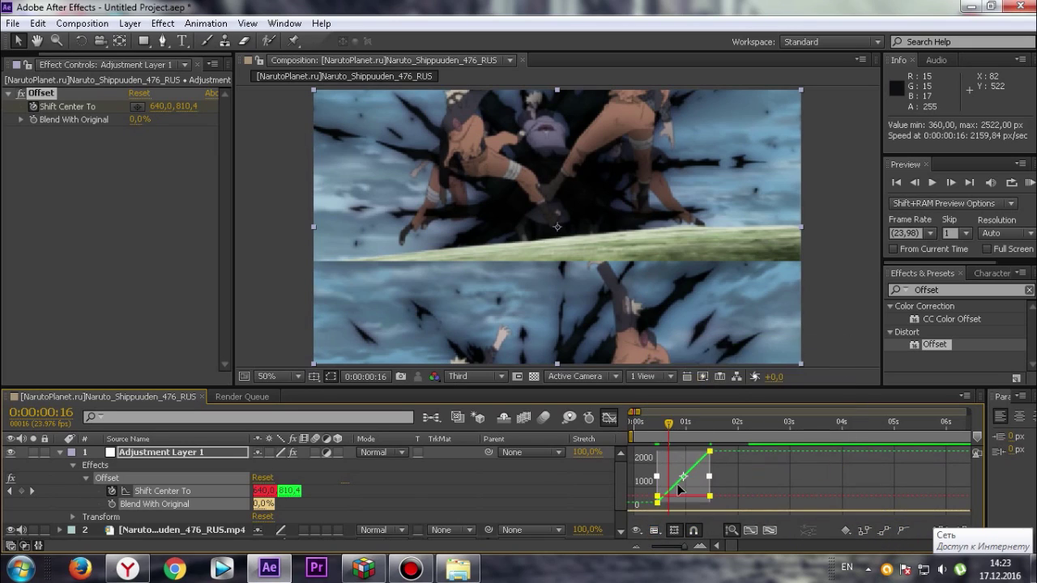
left_click(655, 530)
left_click(698, 384)
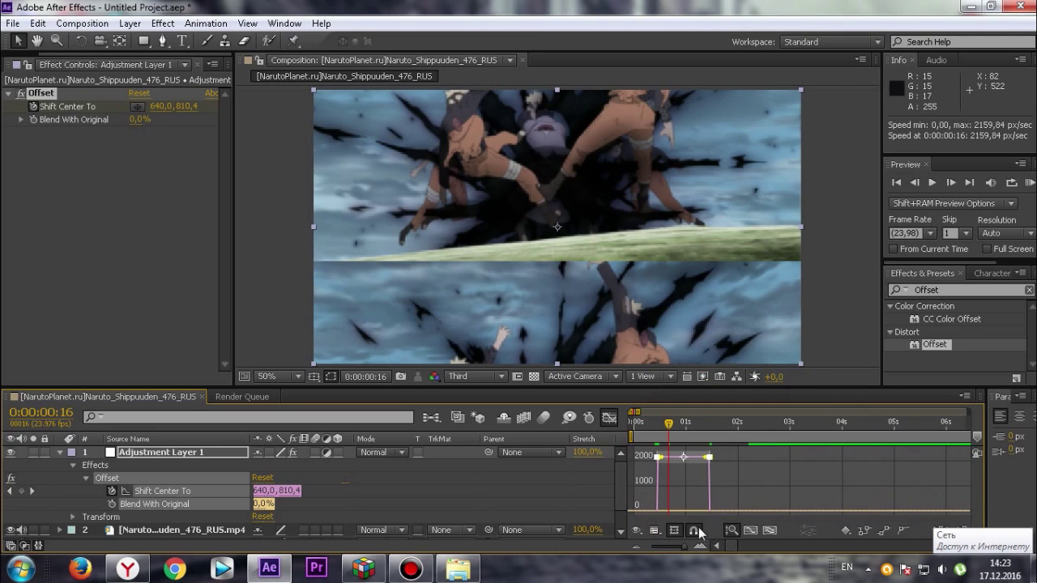
left_click(655, 531)
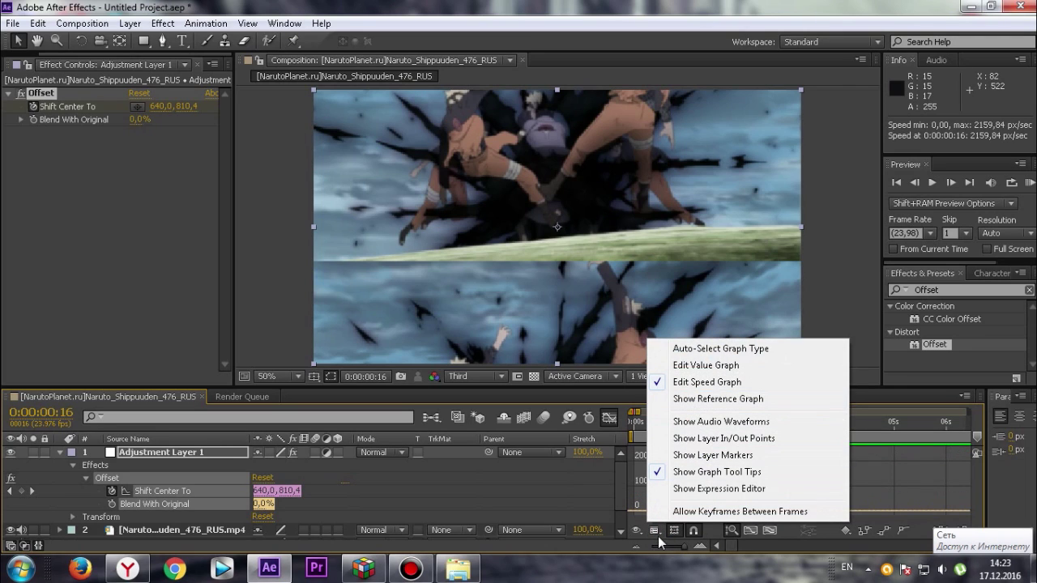
left_click(654, 532)
left_click(657, 533)
left_click(824, 534)
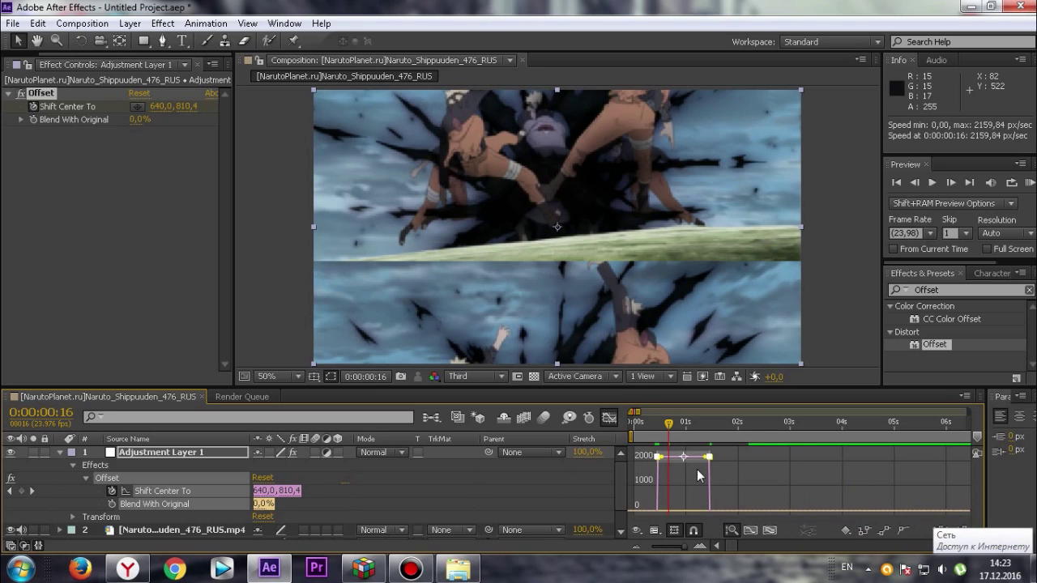
left_click_drag(702, 462, 694, 500)
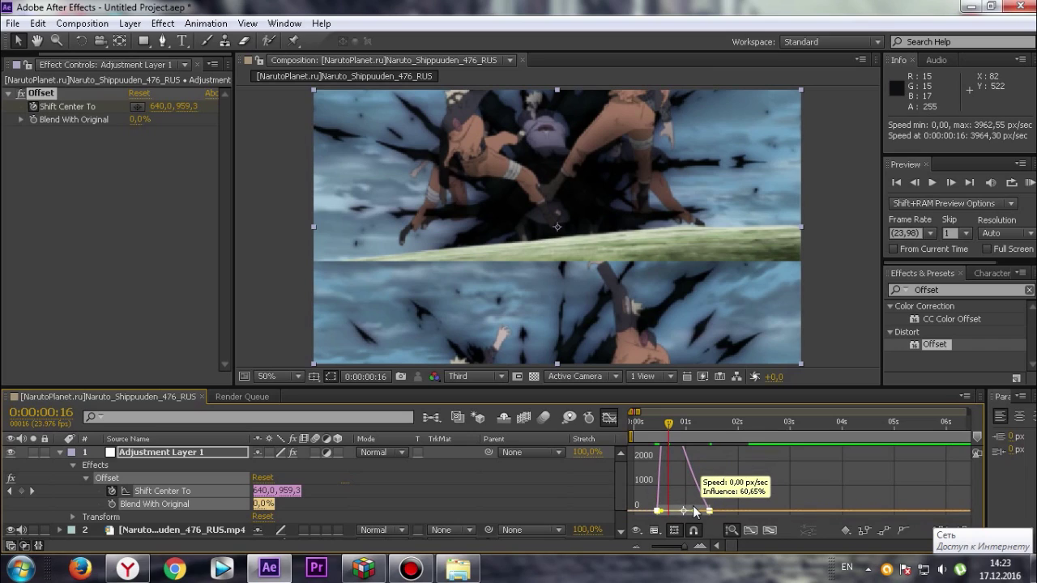
mouse_move(693, 500)
left_mouse_down()
mouse_move(689, 516)
mouse_move(692, 508)
left_mouse_up()
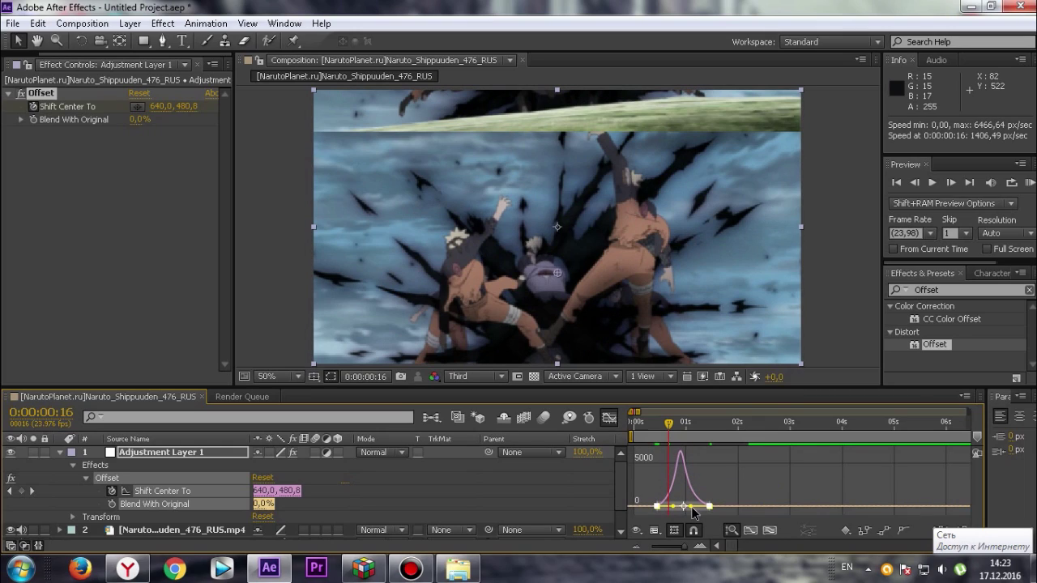
- Collapse Adjustment Layer 1, deselect its keyframes, and undo an accidental shift of layer 4
left_click(610, 418)
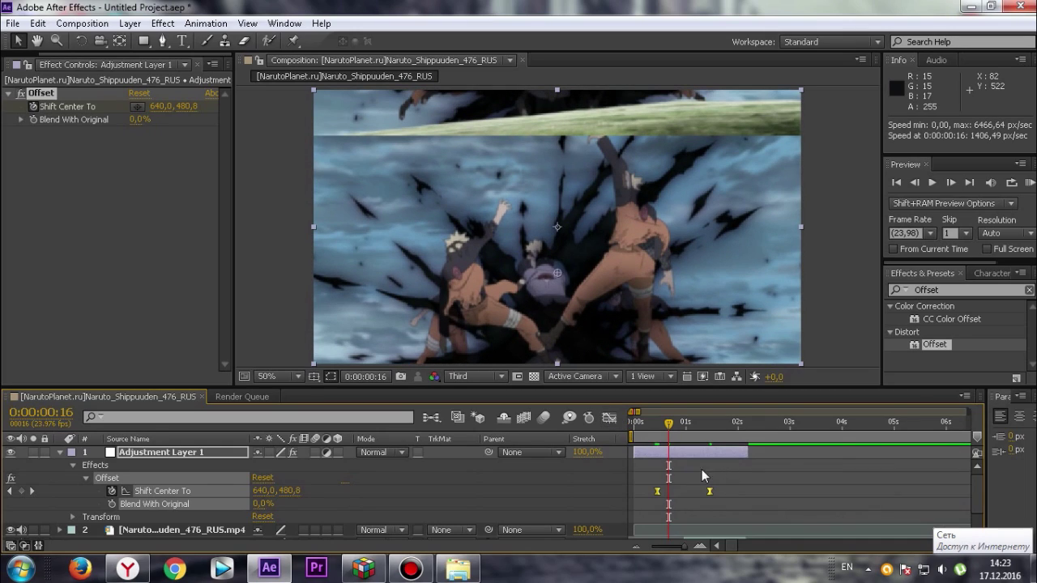
left_click(653, 477)
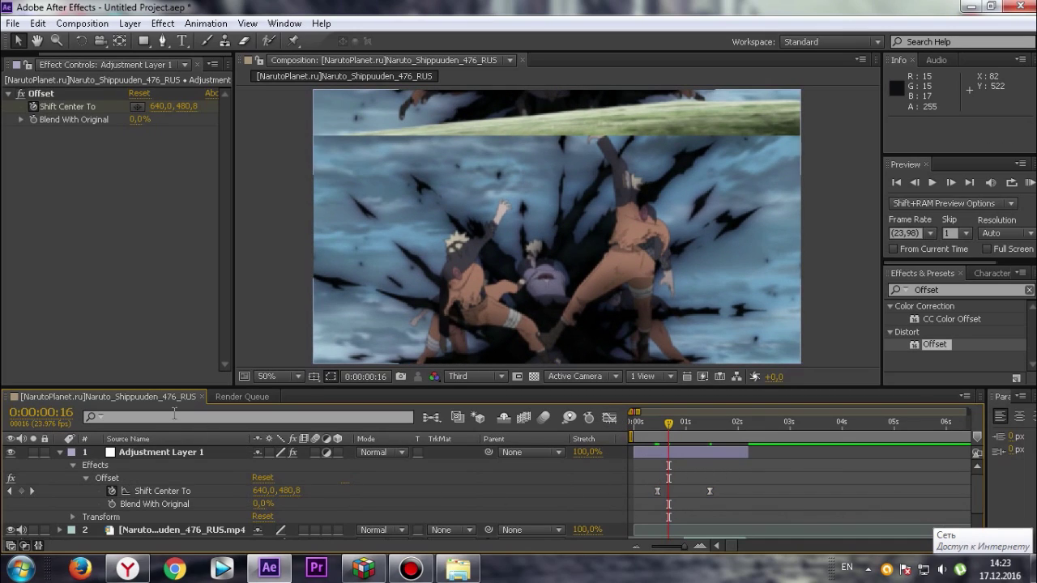
left_click(60, 453)
left_click_drag(674, 453, 674, 455)
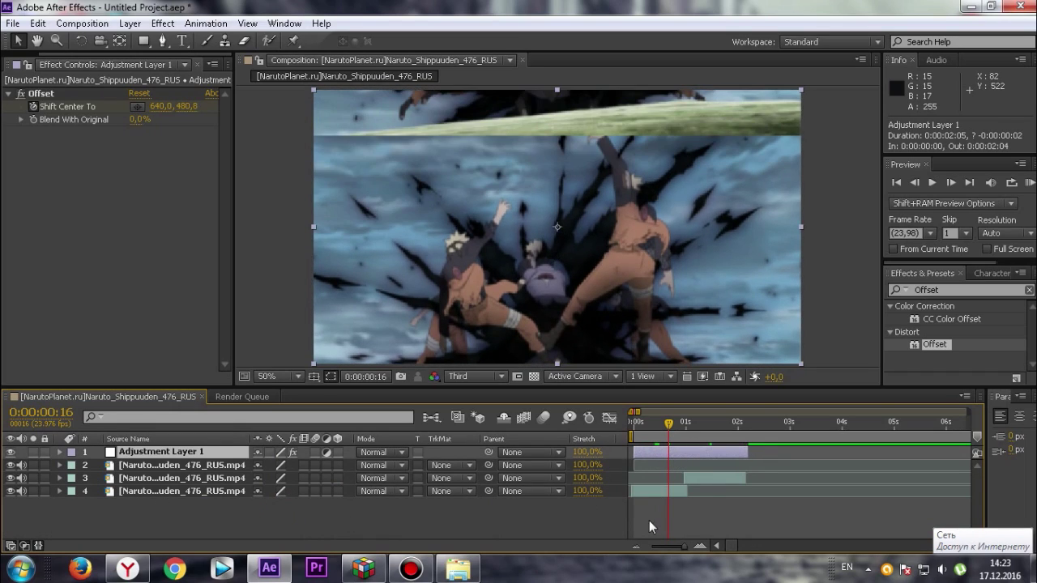
left_click_drag(642, 496, 650, 491)
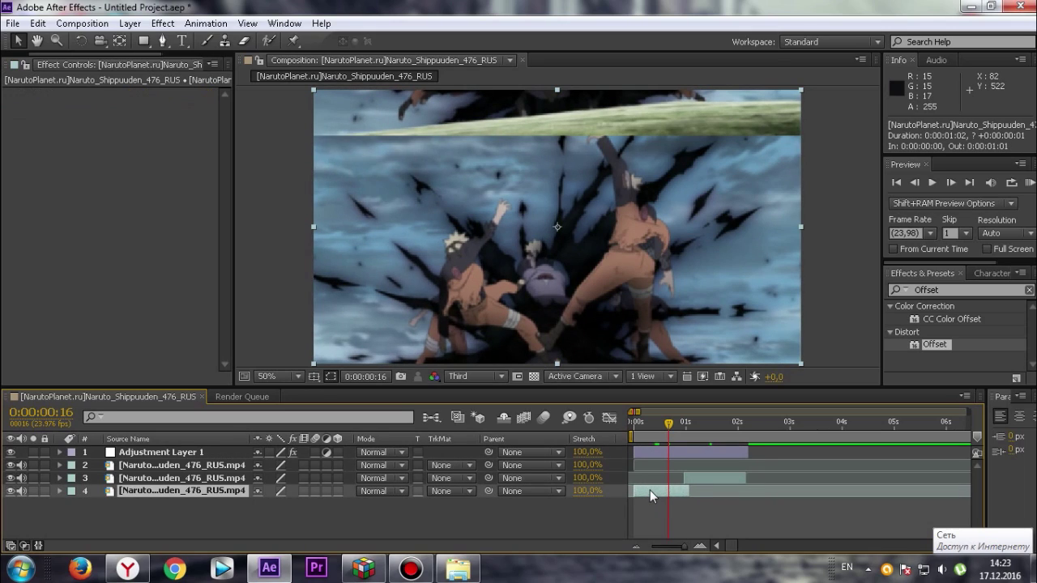
key("ctrl+z")
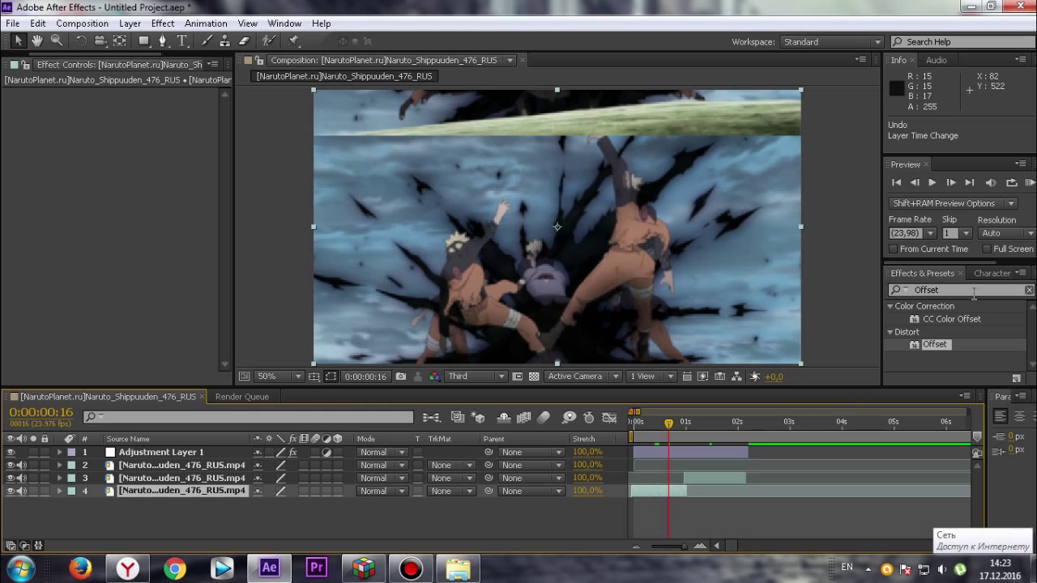
- Search effects for 'fast' and apply Fast Blur to Adjustment Layer 1 beneath Offset
left_click(969, 300)
left_click(907, 291)
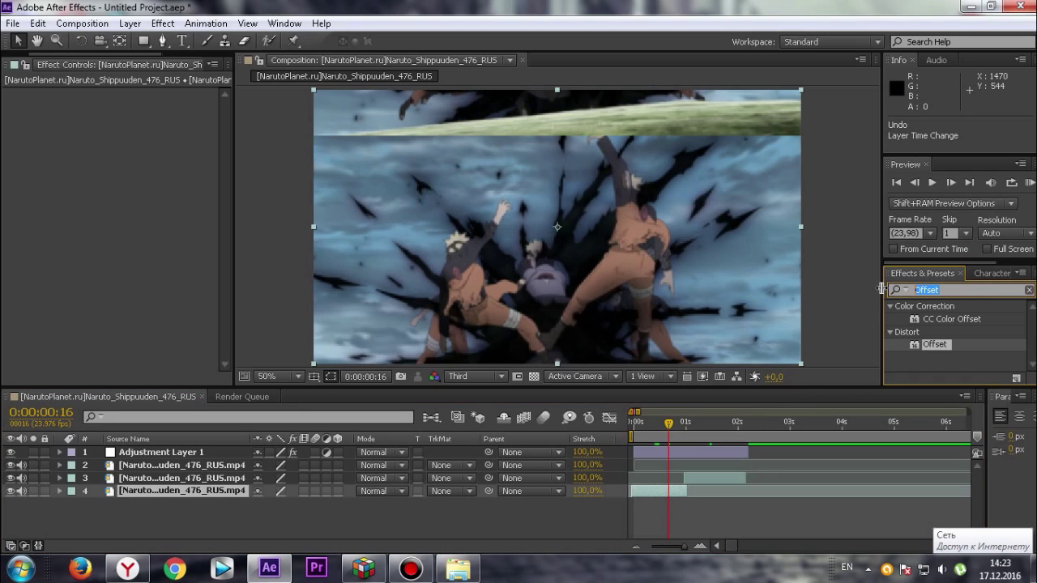
type("B")
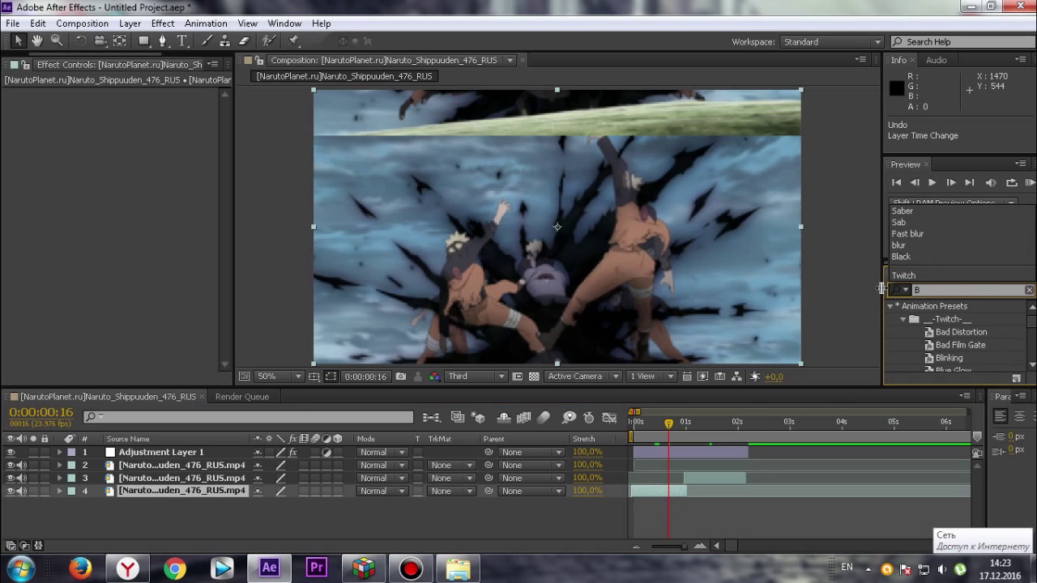
type("lur")
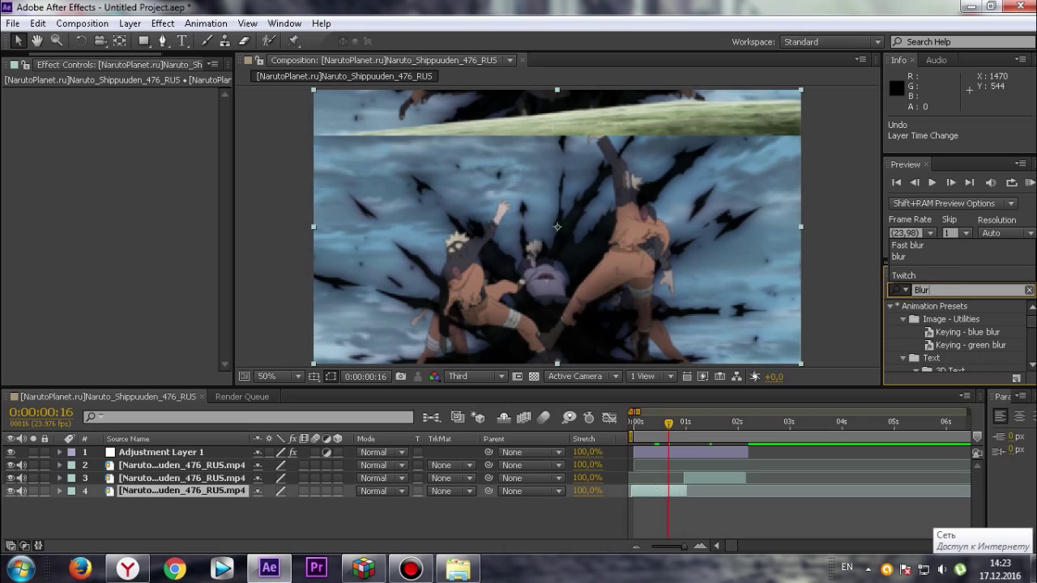
left_click(907, 290)
type("f")
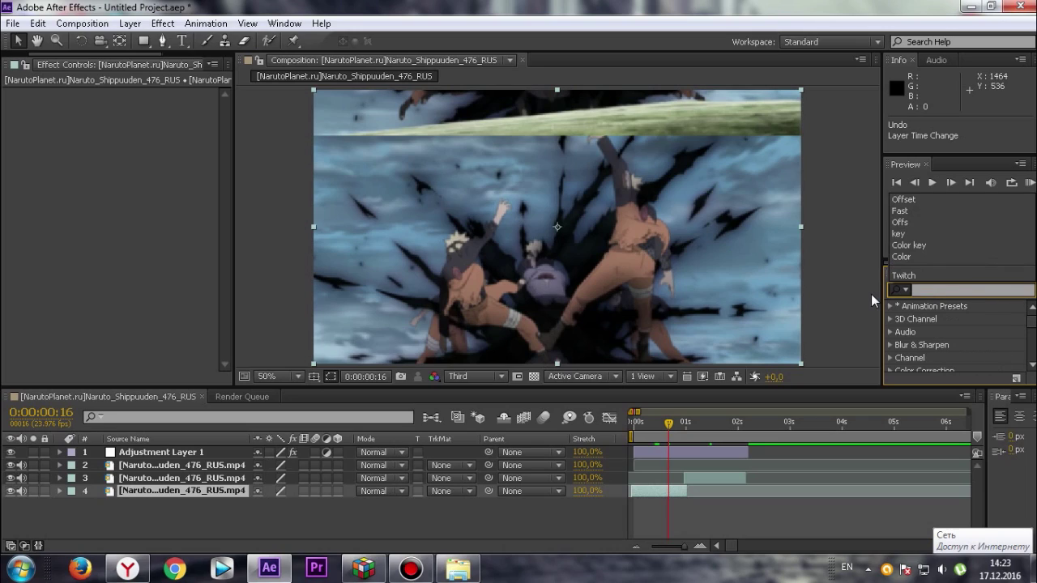
type("ast")
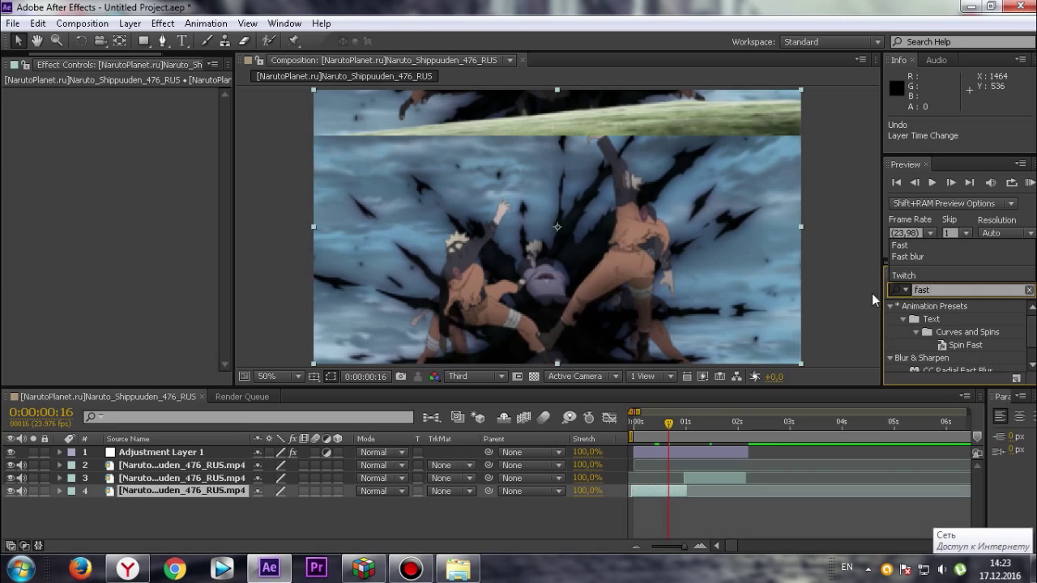
left_click(1032, 365)
mouse_move(944, 363)
left_mouse_down()
mouse_move(891, 394)
mouse_move(680, 452)
left_mouse_up()
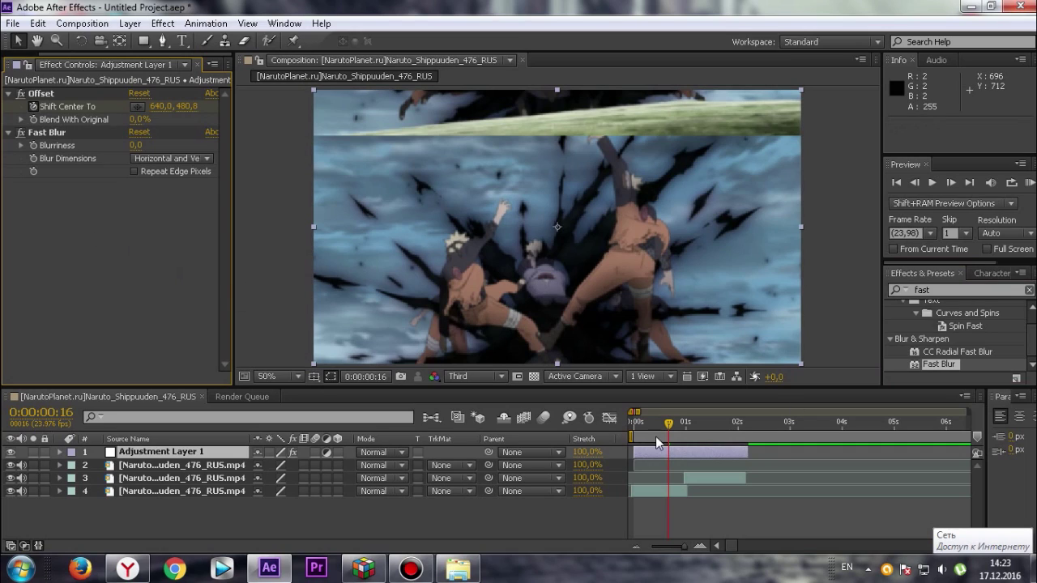
- Set Fast Blur's Blur Dimensions to Vertical on Adjustment Layer 1
left_click(663, 423)
left_click(59, 451)
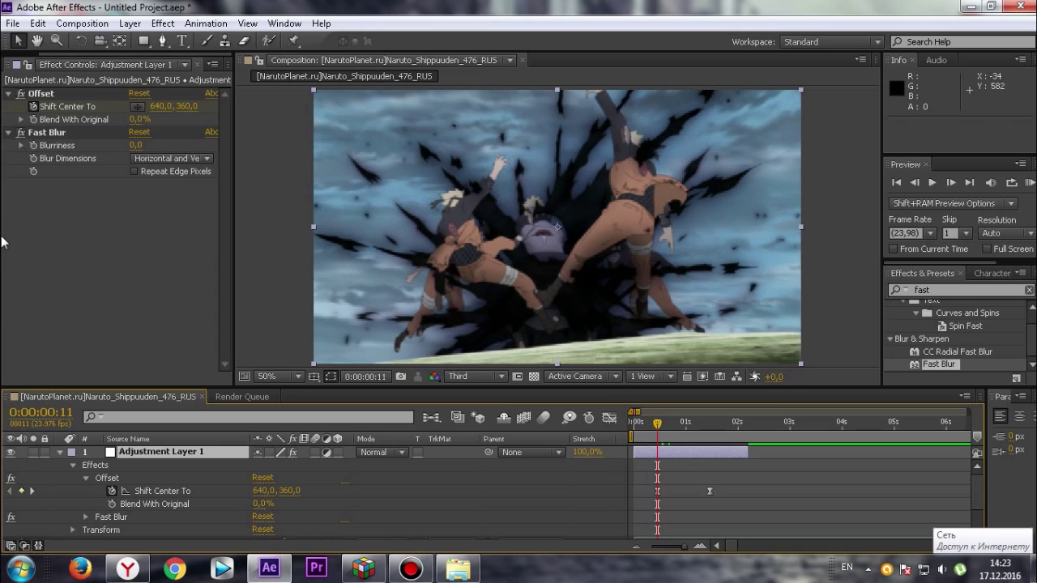
left_click(90, 219)
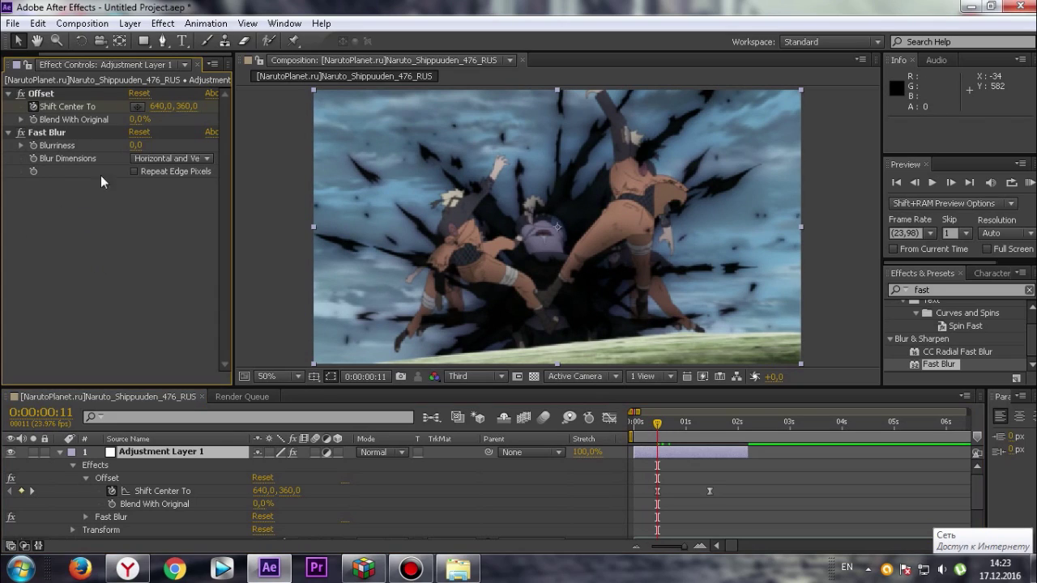
left_click(174, 158)
left_click(197, 212)
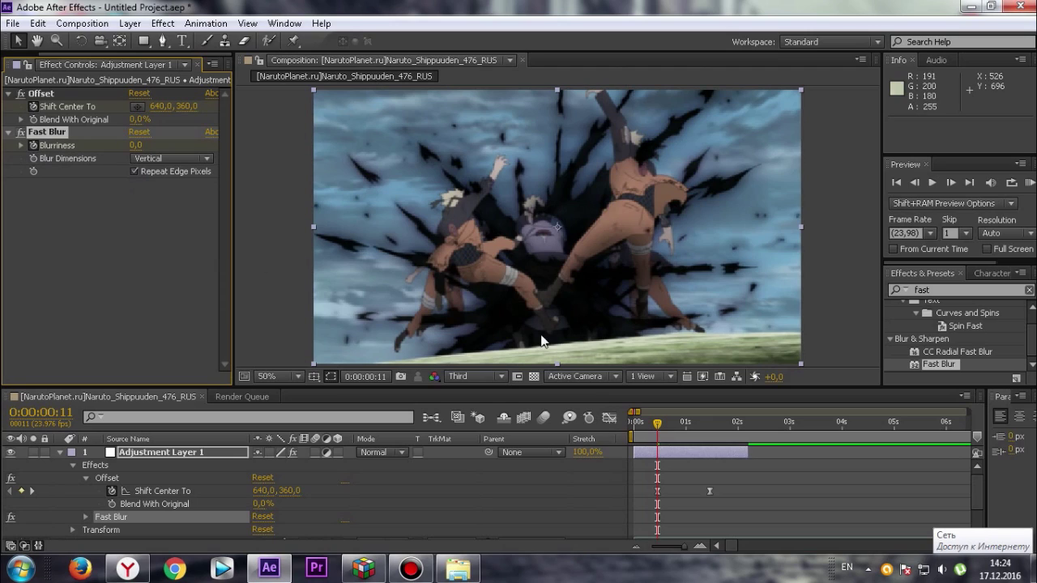
- Keyframe Blurriness to peak at 85 mid-transition and return to 0 at the end keyframe
left_click(711, 431)
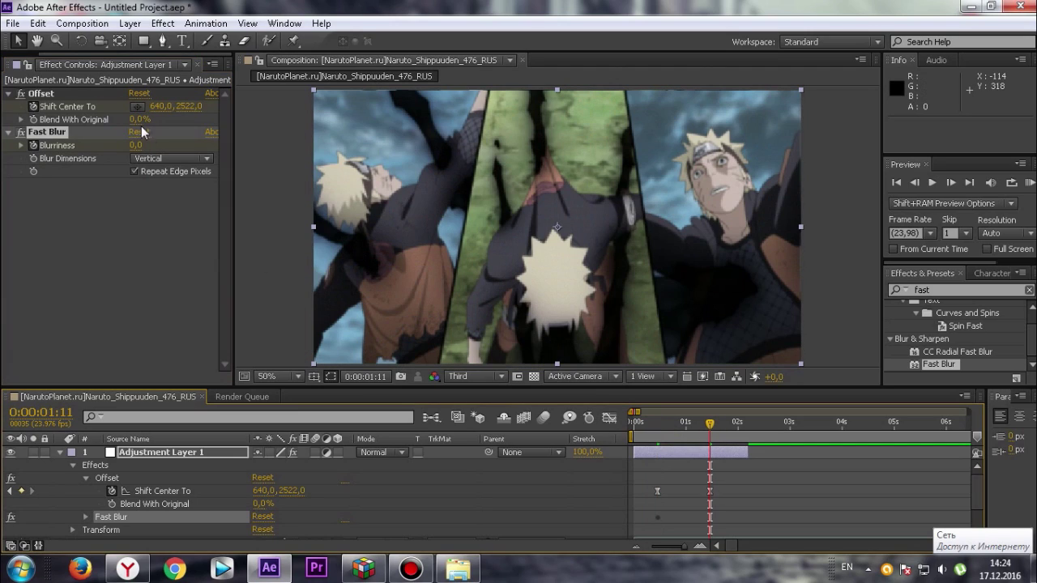
mouse_move(138, 145)
left_mouse_down()
mouse_move(214, 152)
mouse_move(201, 157)
left_mouse_up()
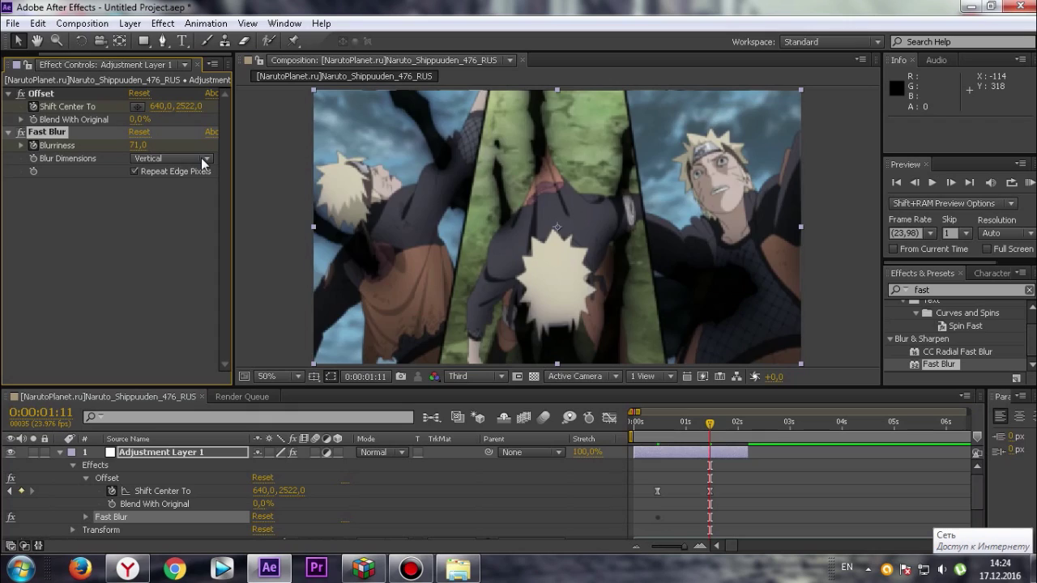
key("ctrl+z")
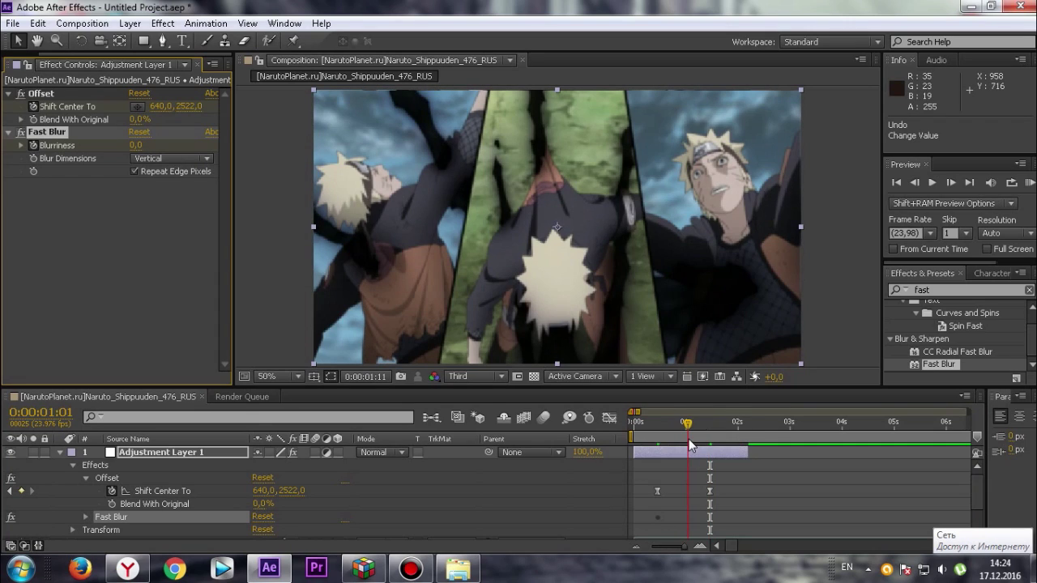
left_click_drag(138, 145, 158, 144)
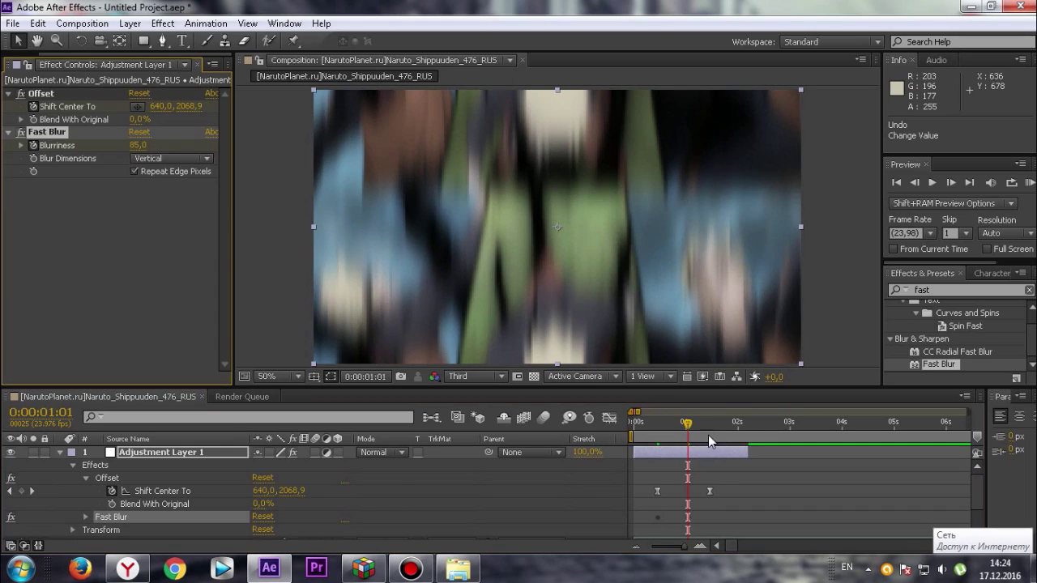
left_click(137, 145)
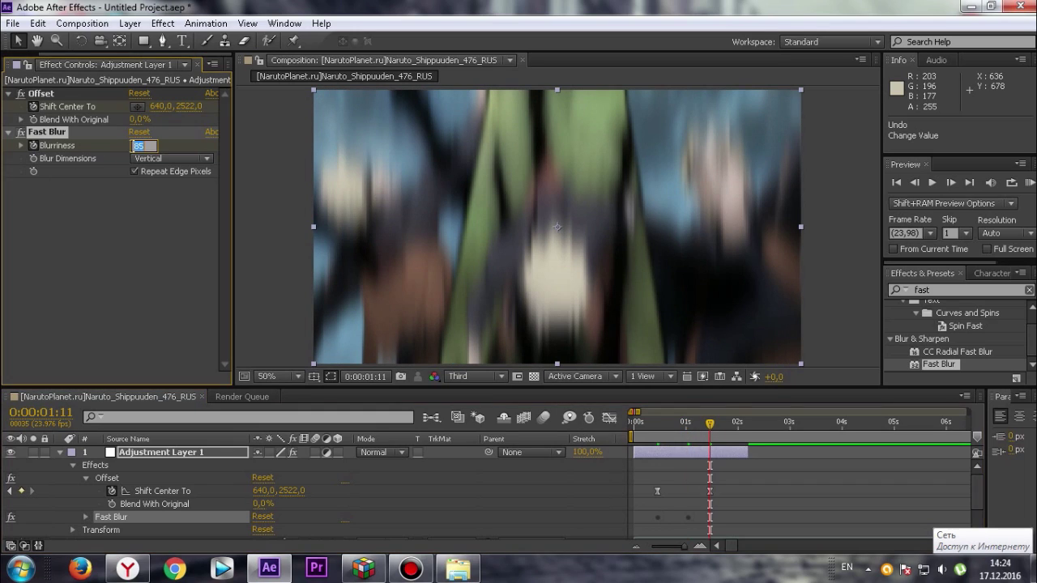
left_click(779, 522)
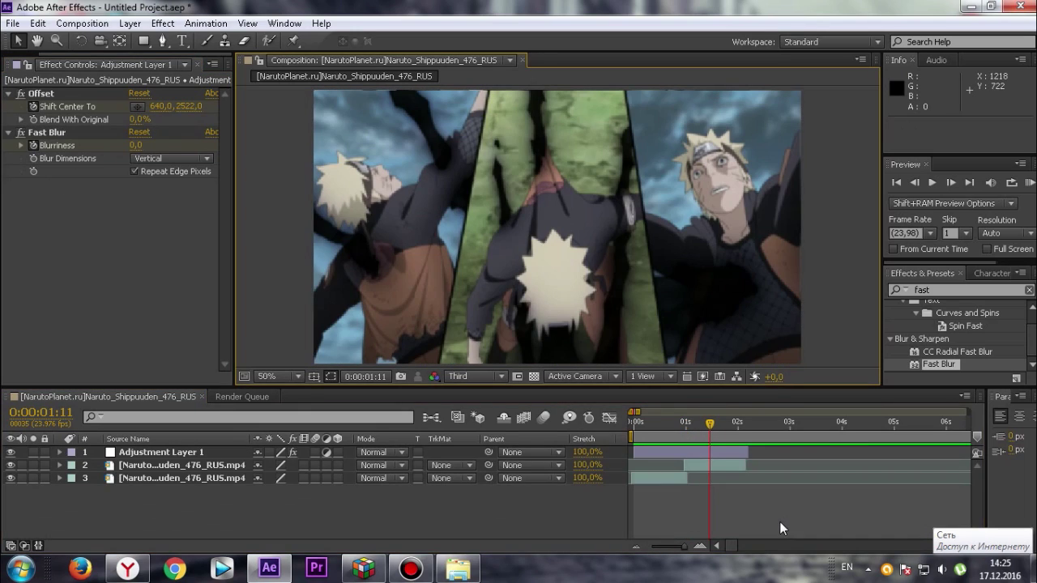
left_click(683, 434)
mouse_move(683, 434)
left_mouse_down()
mouse_move(745, 433)
mouse_move(638, 435)
mouse_move(752, 432)
mouse_move(686, 434)
left_mouse_up()
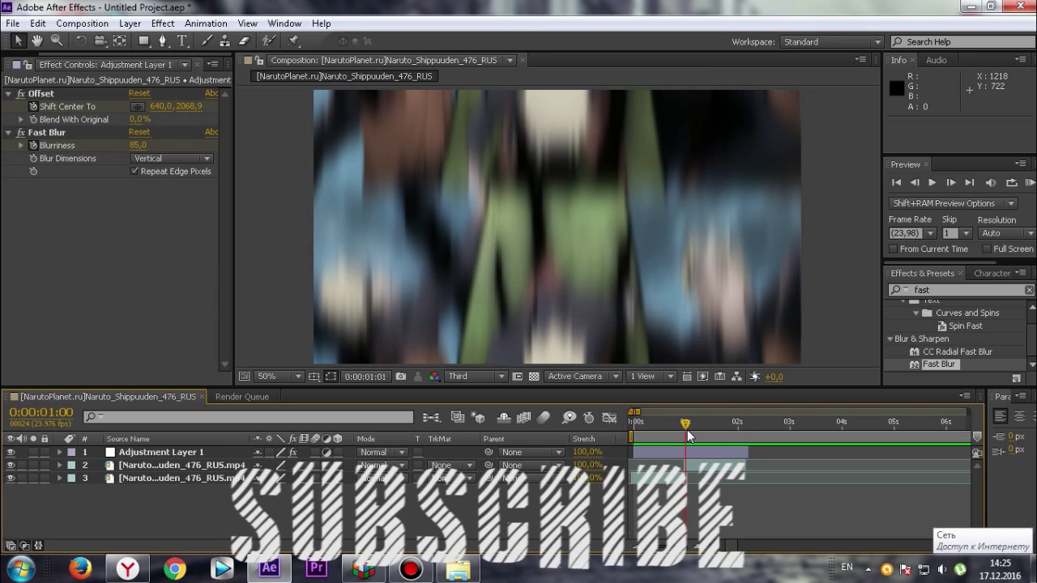
mouse_move(688, 435)
left_mouse_down()
mouse_move(635, 421)
mouse_move(733, 435)
mouse_move(669, 440)
left_mouse_up()
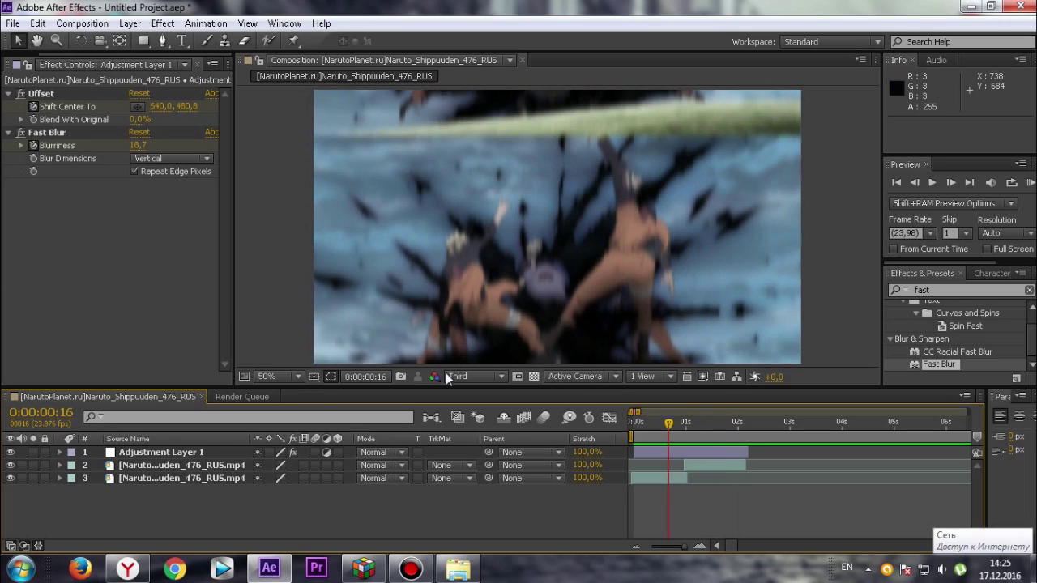
left_click(713, 452)
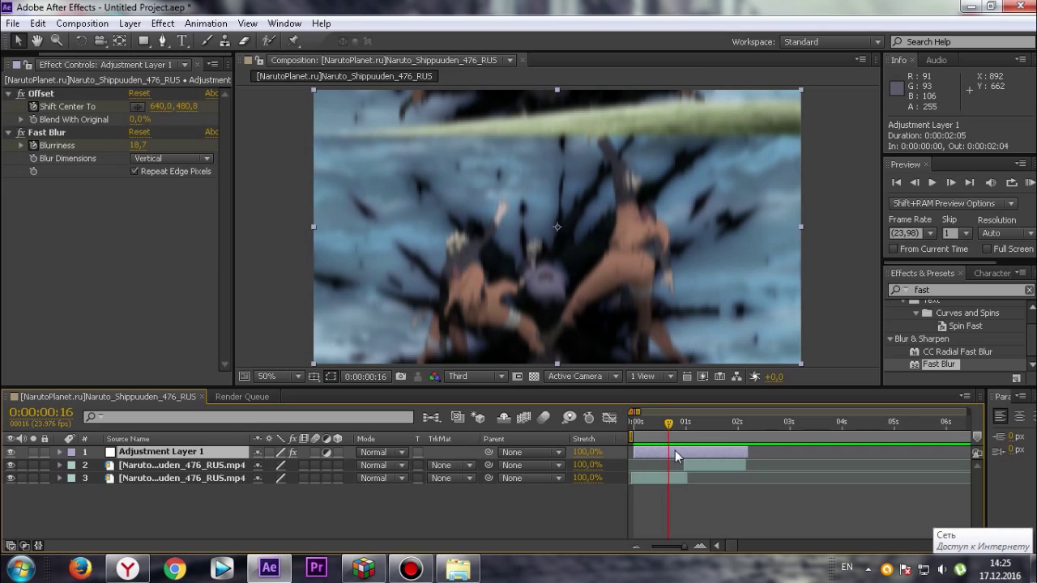
- Add the composition to the Render Queue with H.264 as the output format
key("Home")
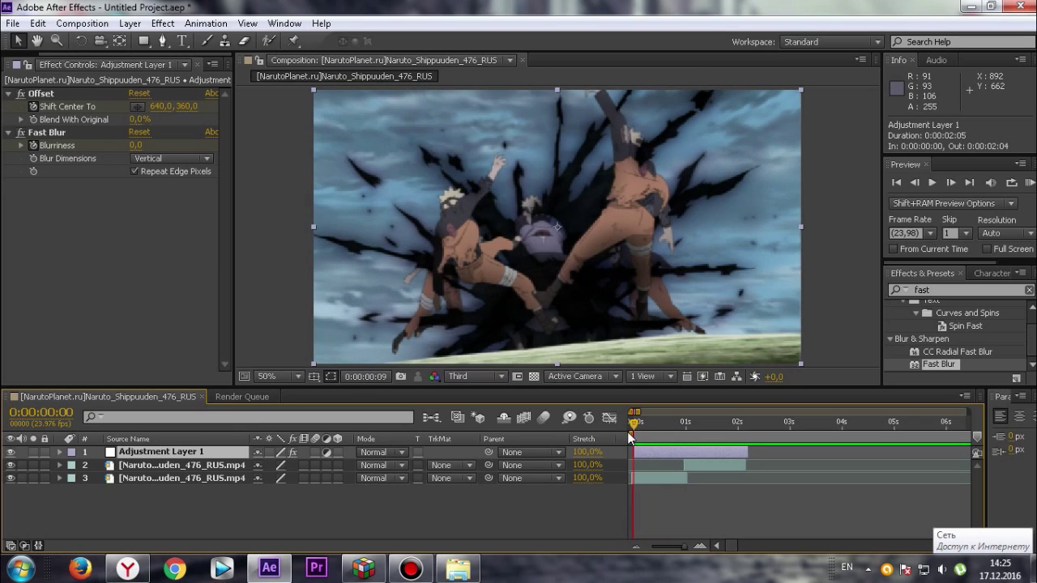
left_click(13, 22)
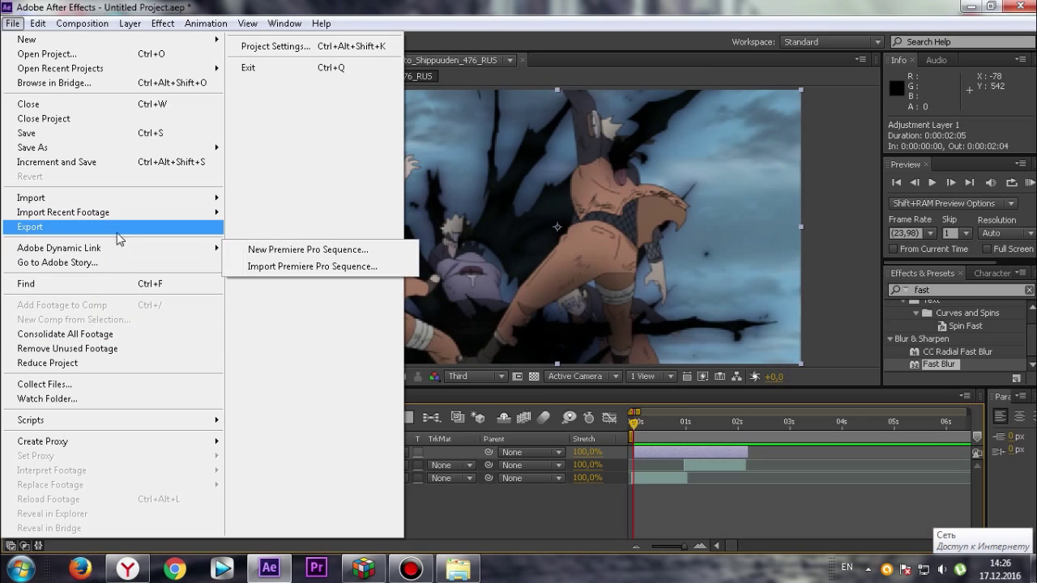
mouse_move(188, 233)
left_click(292, 228)
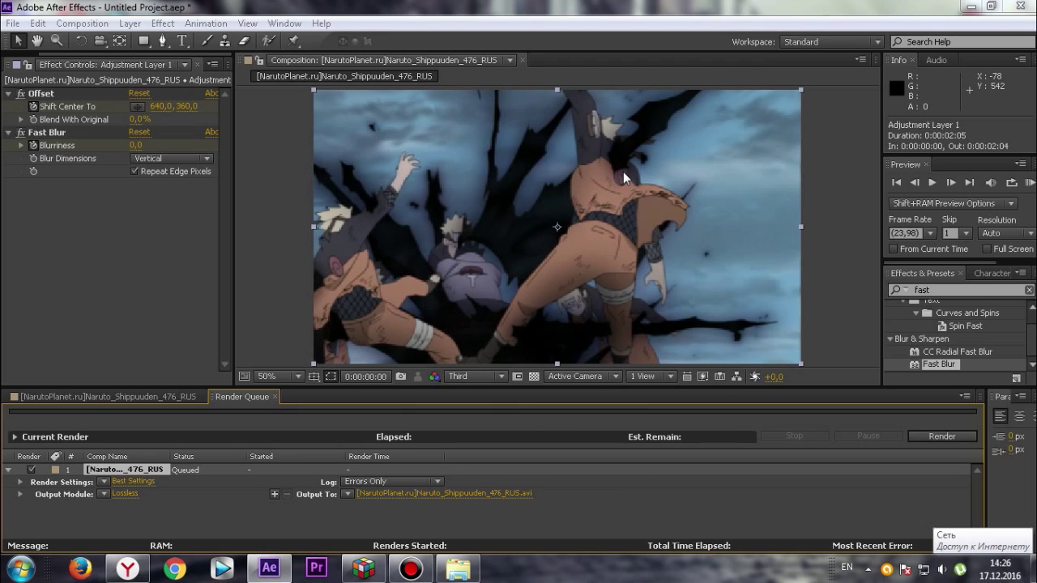
left_click(486, 98)
left_click(454, 199)
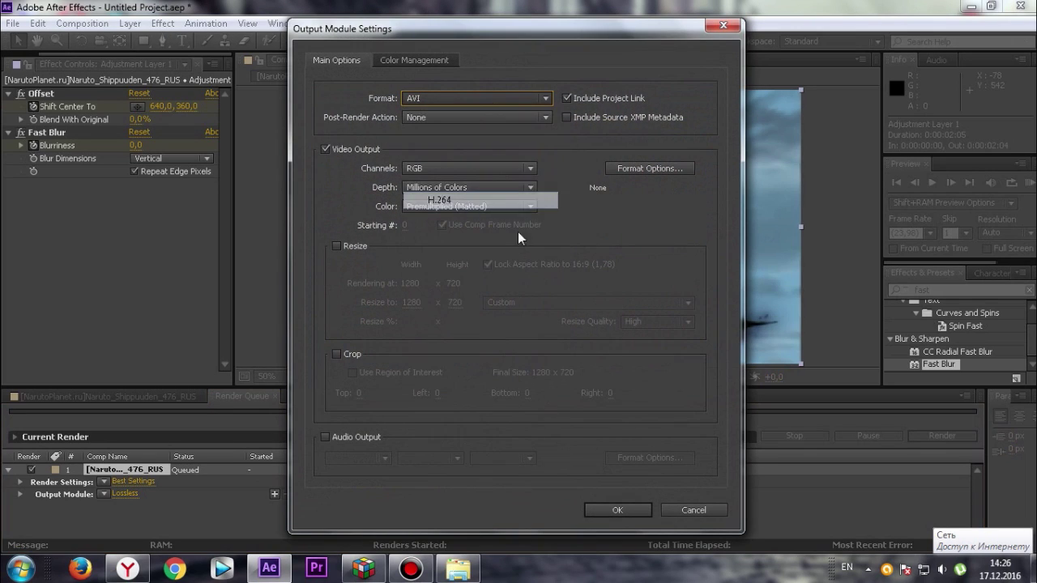
left_click(627, 509)
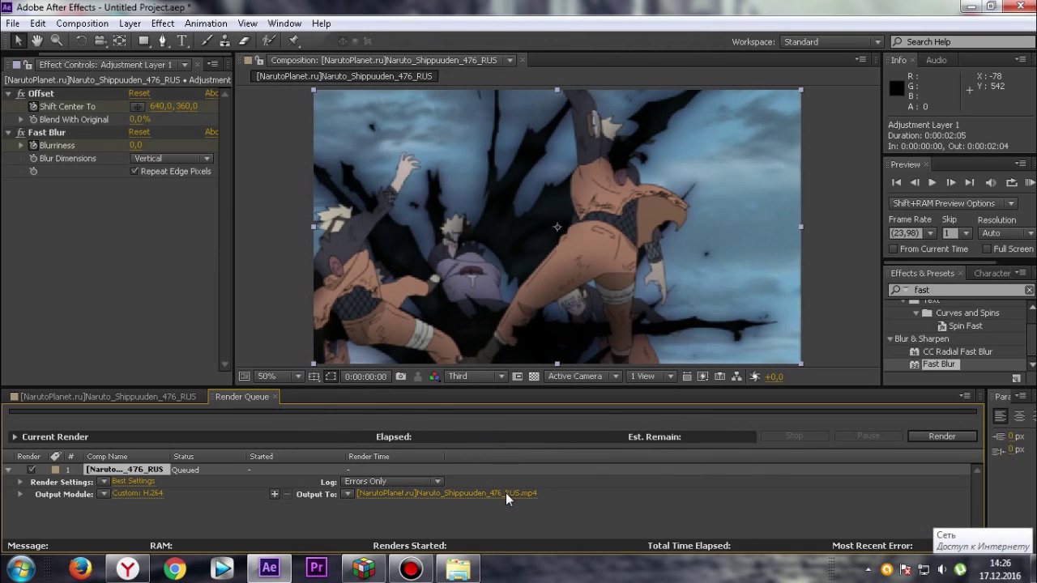
- Name the output file 1212.mp4 and start the render
left_click(275, 304)
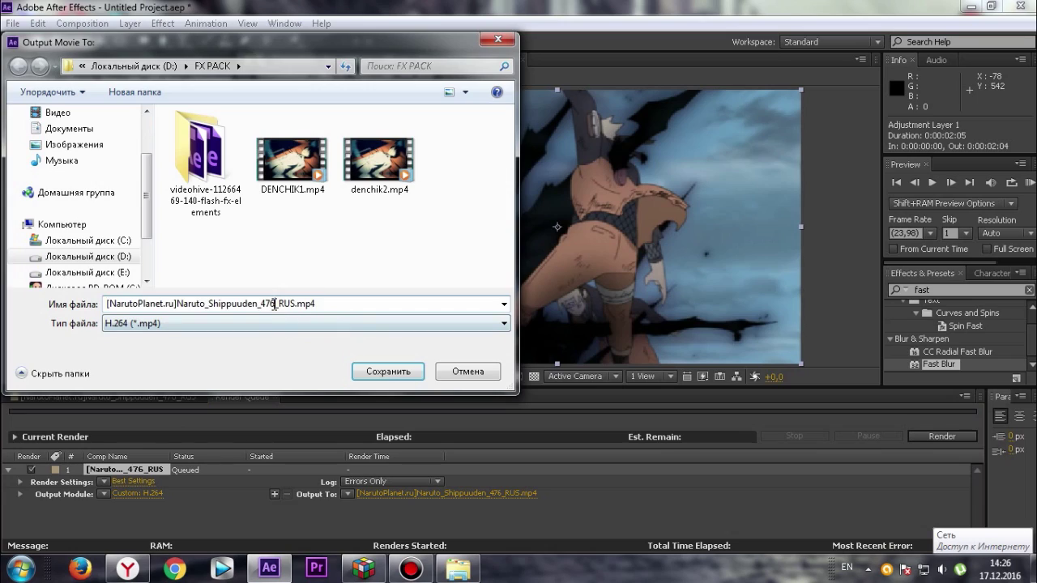
left_click_drag(294, 304, 3, 315)
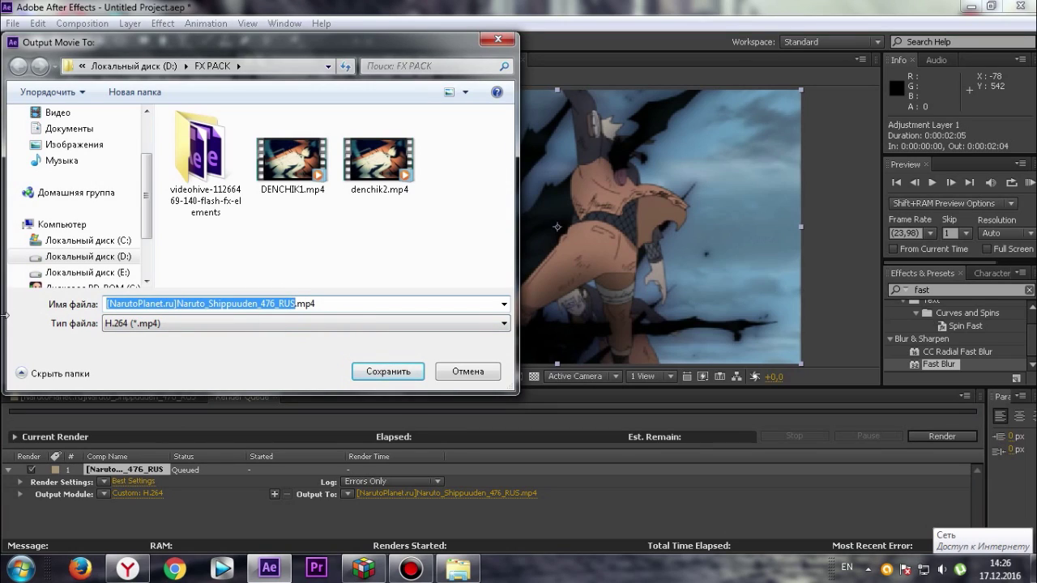
type("1212")
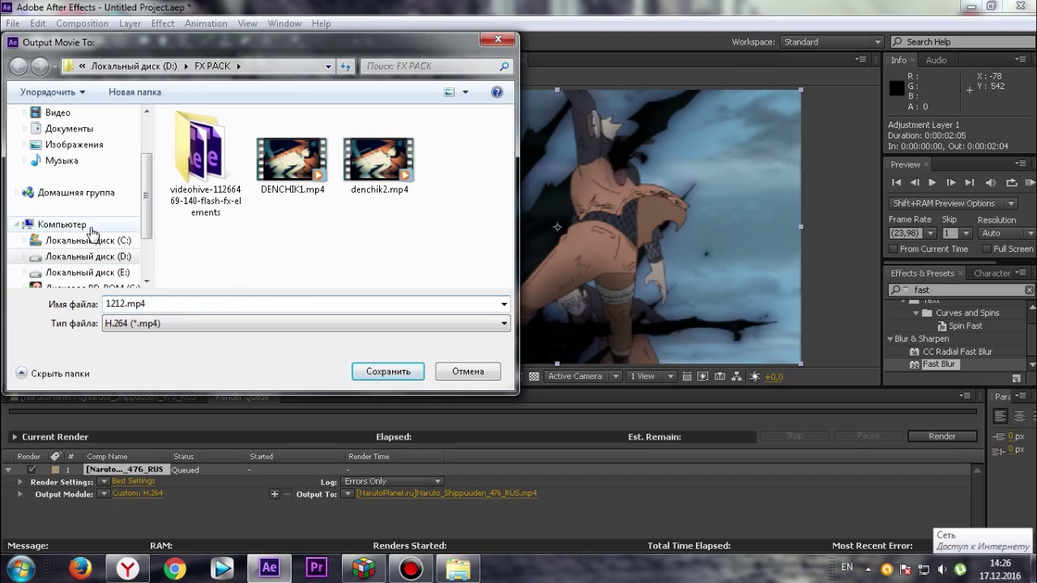
left_click(392, 372)
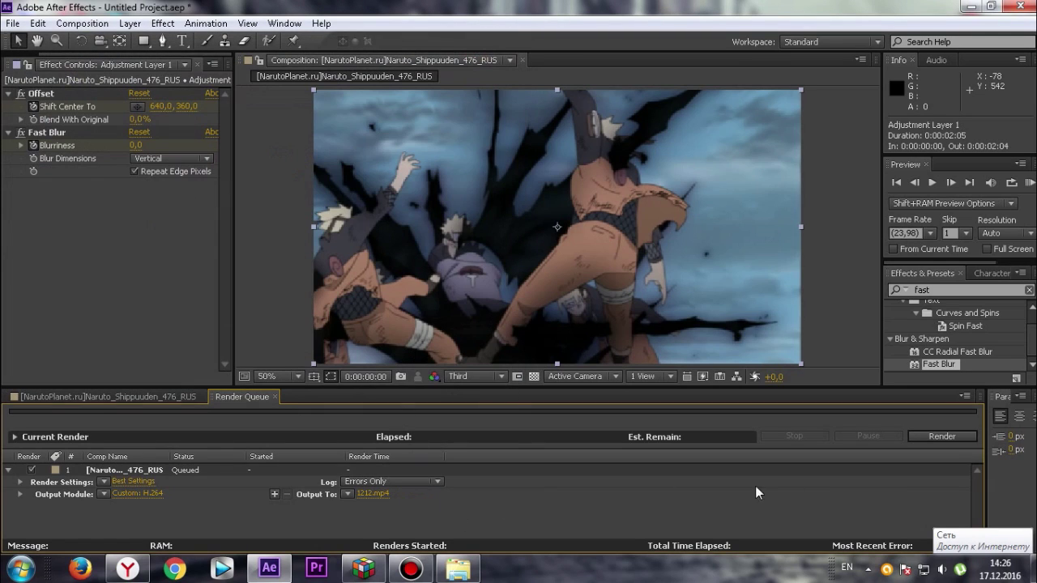
left_click(946, 440)
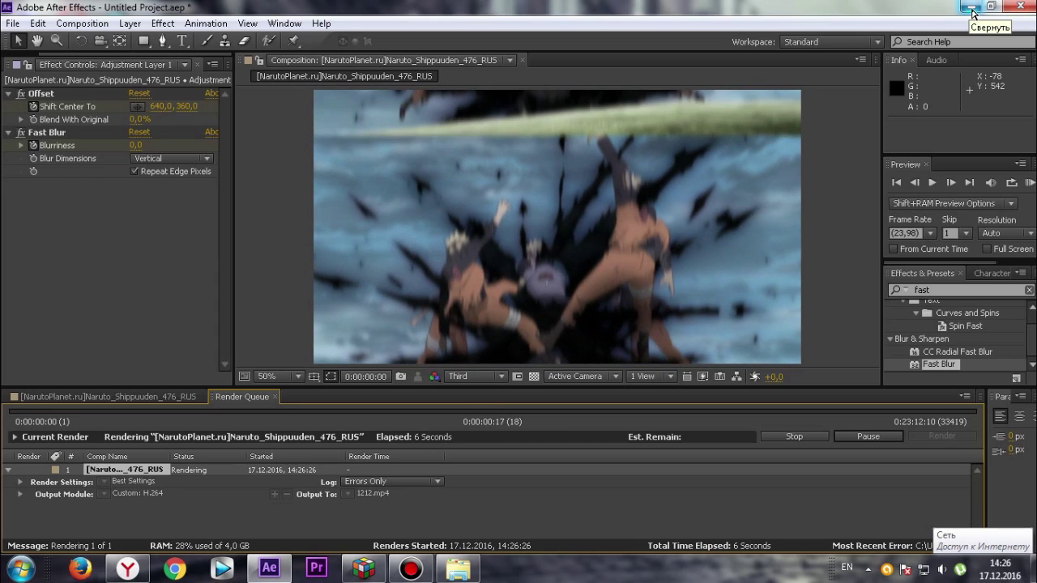
- Stop the 1212.mp4 render after about eight seconds
left_click(797, 440)
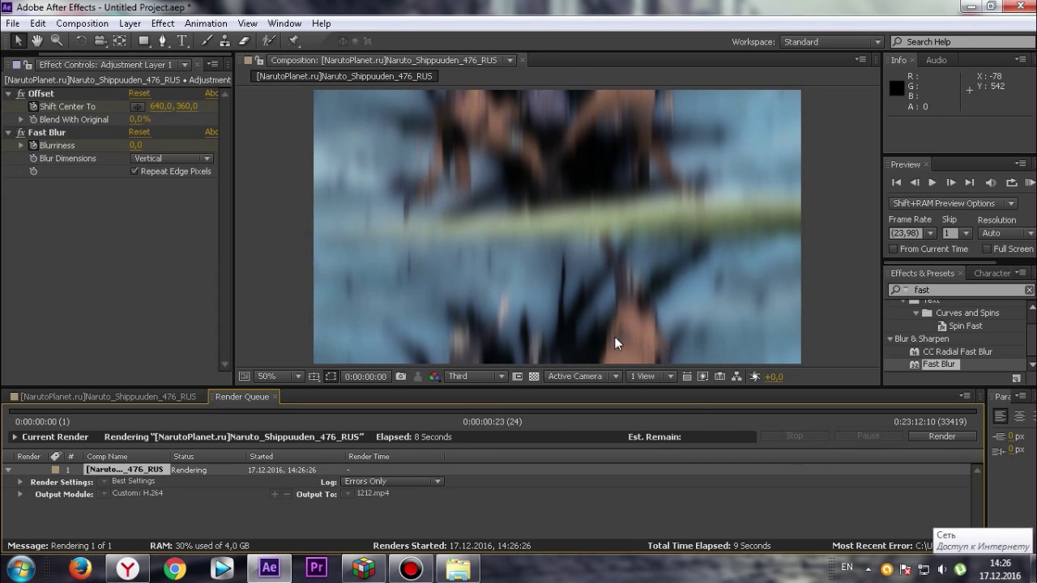